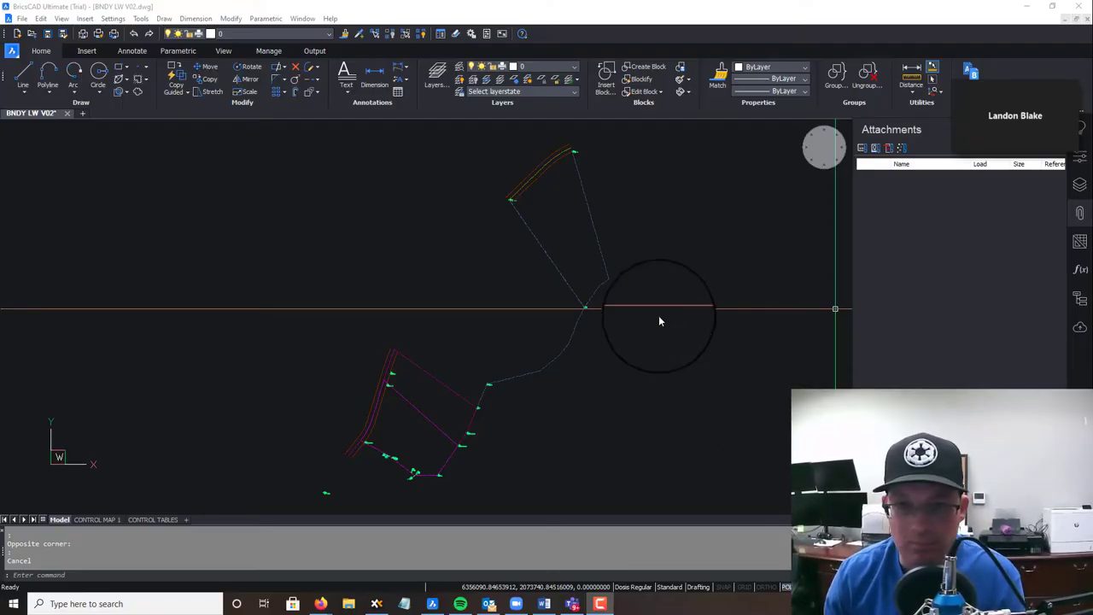
click(680, 223)
click(642, 192)
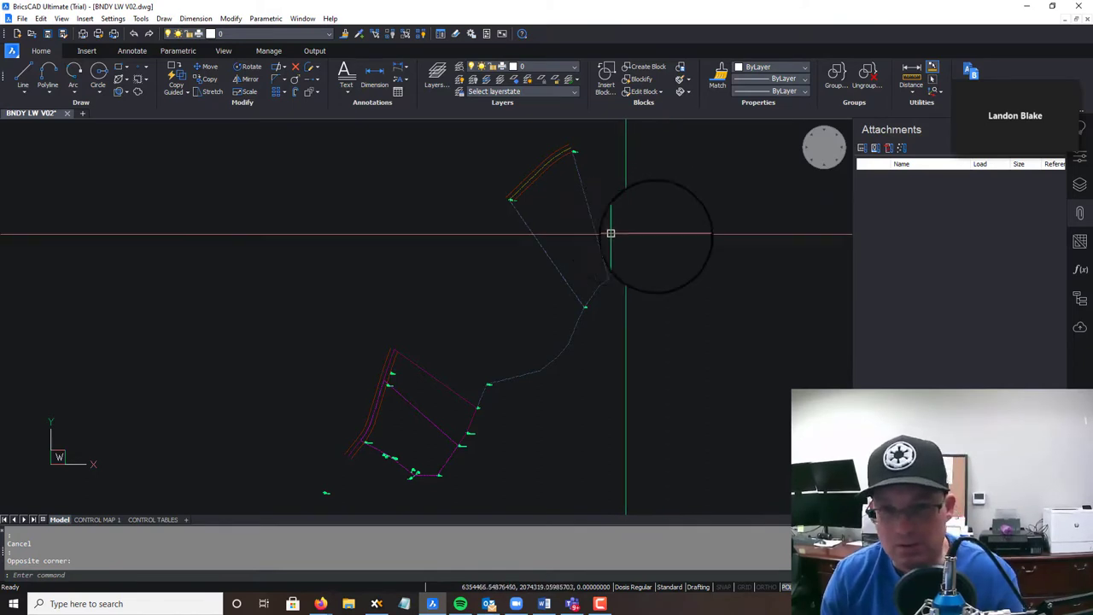
middle_drag(663, 364, 705, 354)
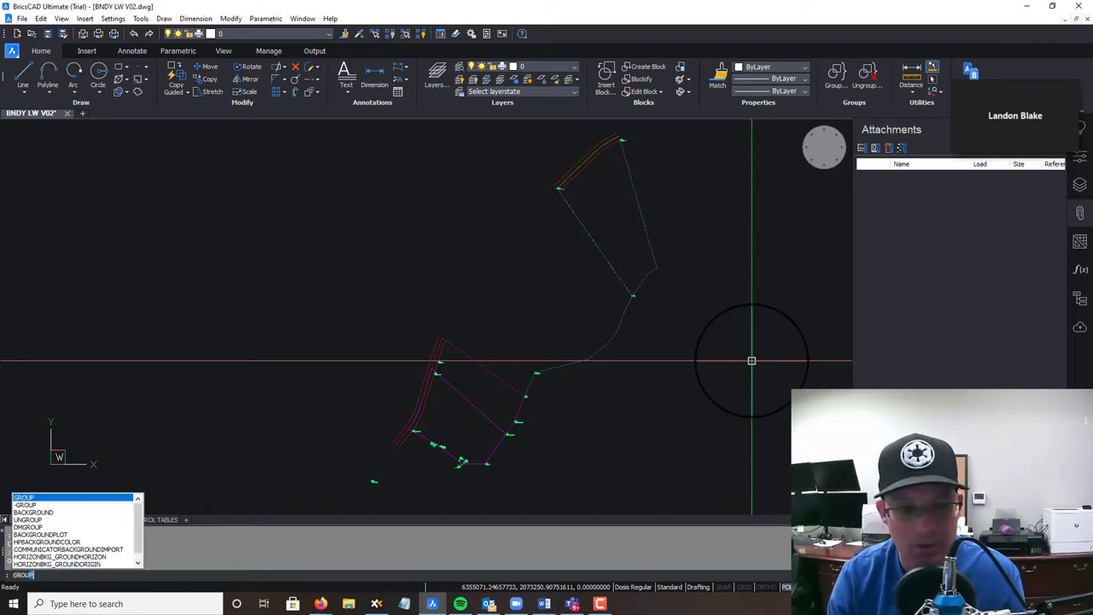
Start a new entity group named BNDY LW and begin picking its entities
key(Escape)
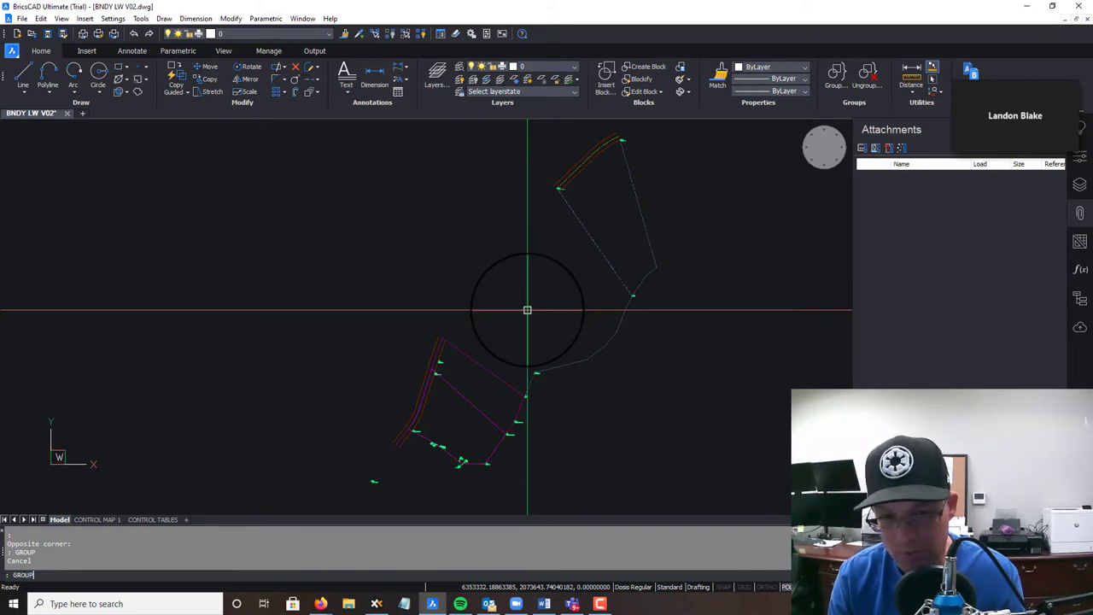
key(Return)
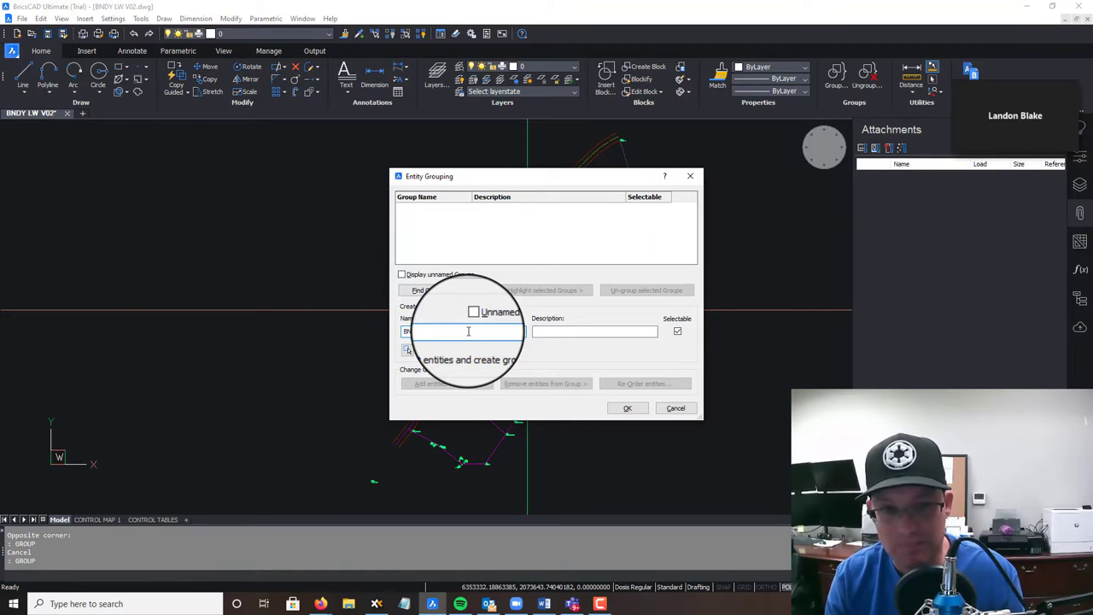
text(BNDY LW)
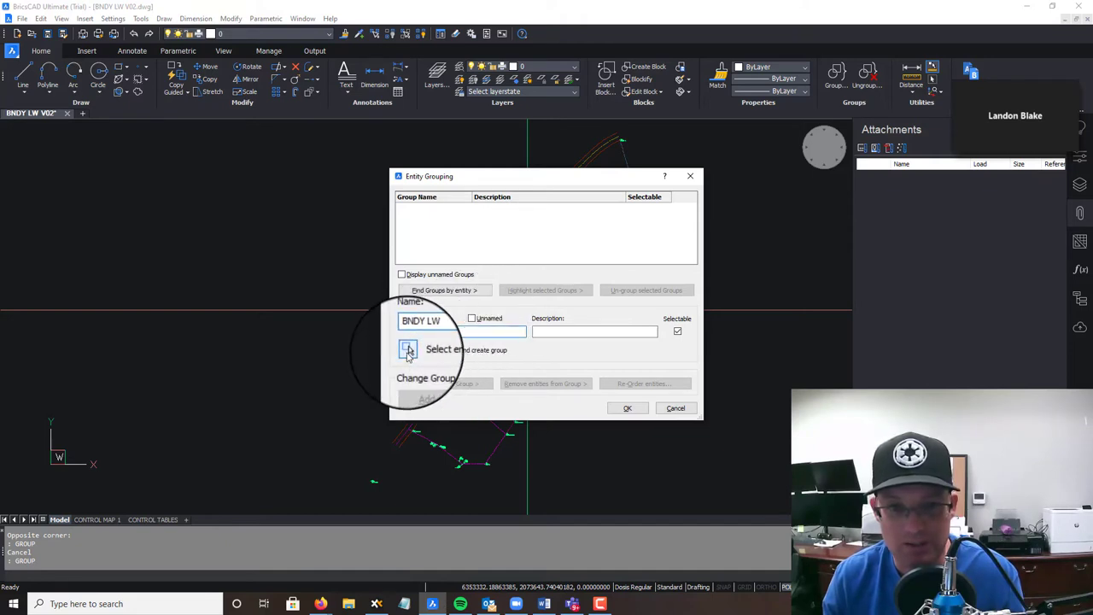
click(408, 350)
Select the northern parcel's two side lines and the road lines along its north end for the group
click(678, 224)
click(575, 260)
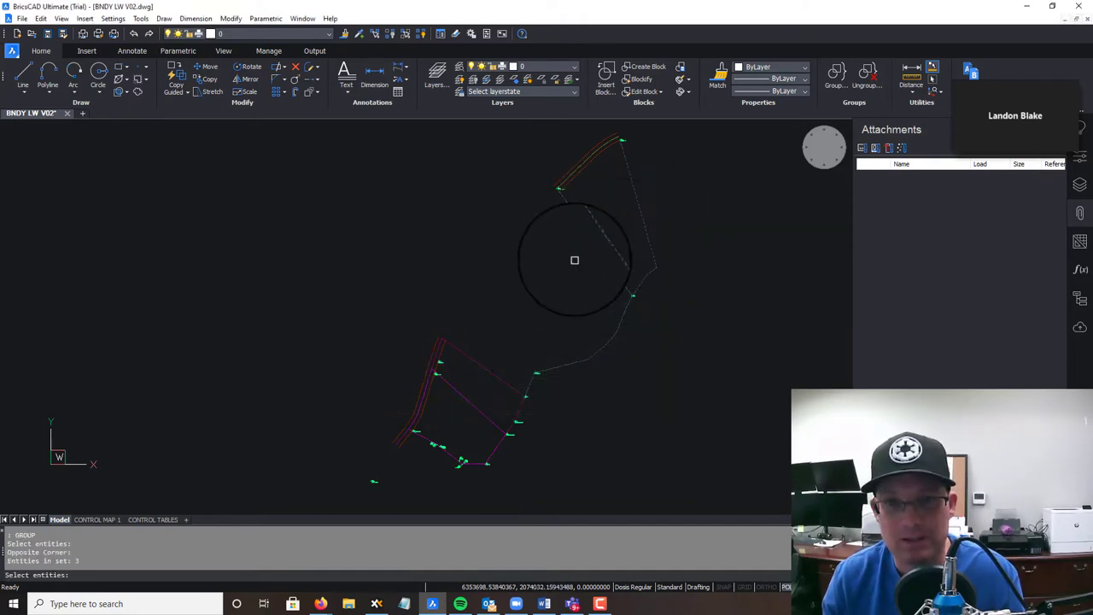
click(602, 210)
click(582, 149)
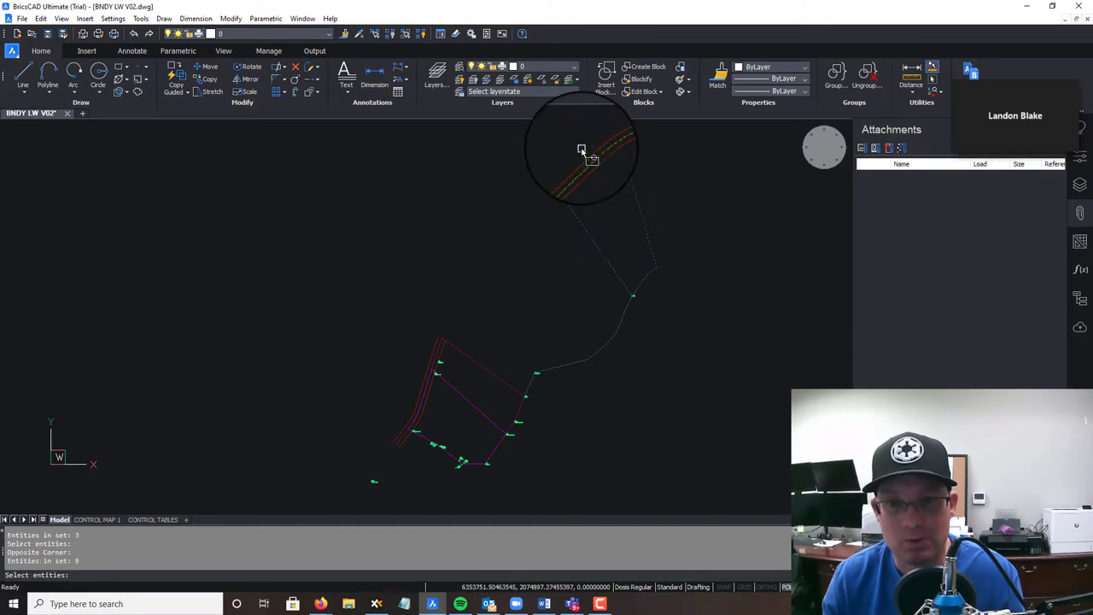
click(622, 176)
click(599, 136)
Add the winding boundary line that runs from the northern parcel down to the southern parcel to the group selection
click(689, 304)
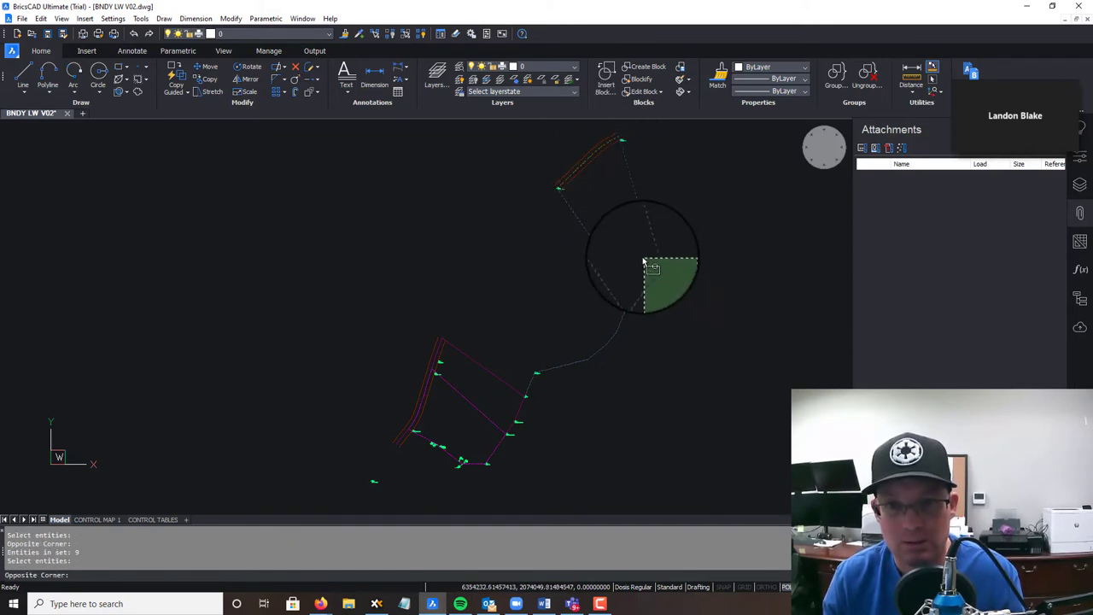
click(645, 265)
click(619, 334)
click(600, 329)
click(581, 350)
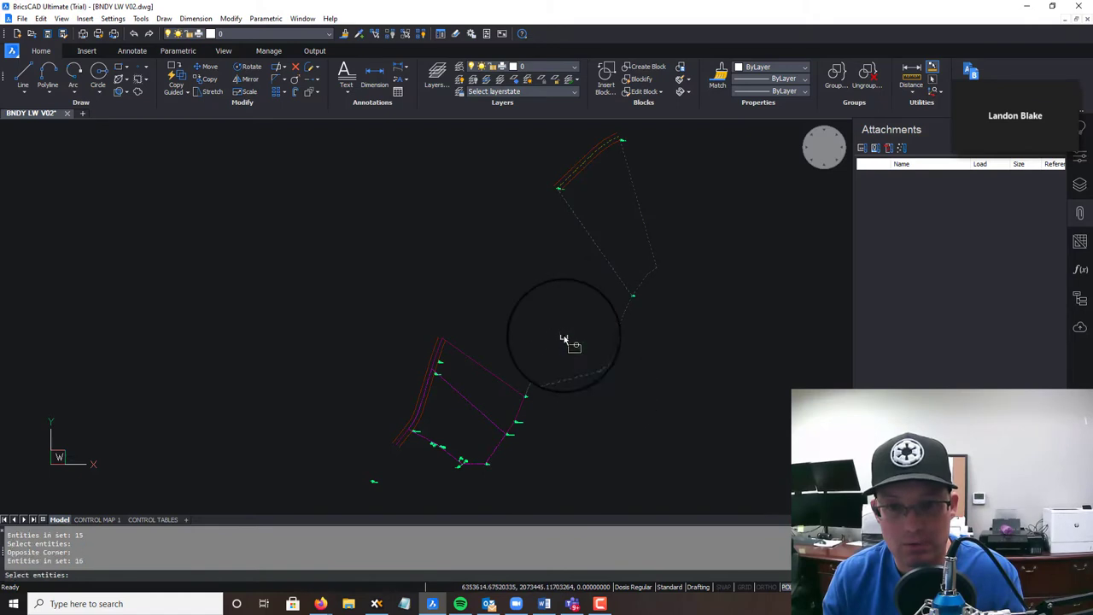
click(564, 339)
scroll(546, 386, up, 3)
click(548, 393)
click(490, 378)
Add the southern parcel's northeast and east boundary lines and its diagonal interior line to the group selection
scroll(485, 373, down, 4)
middle_drag(499, 417, 622, 396)
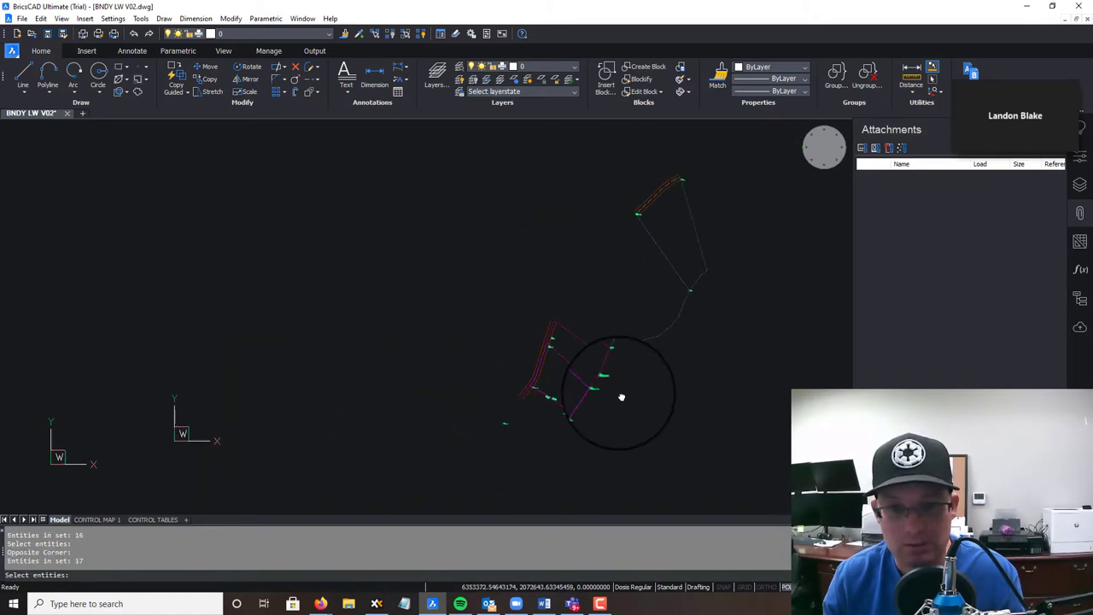
scroll(612, 383, up, 4)
click(630, 378)
click(596, 345)
click(596, 338)
click(556, 260)
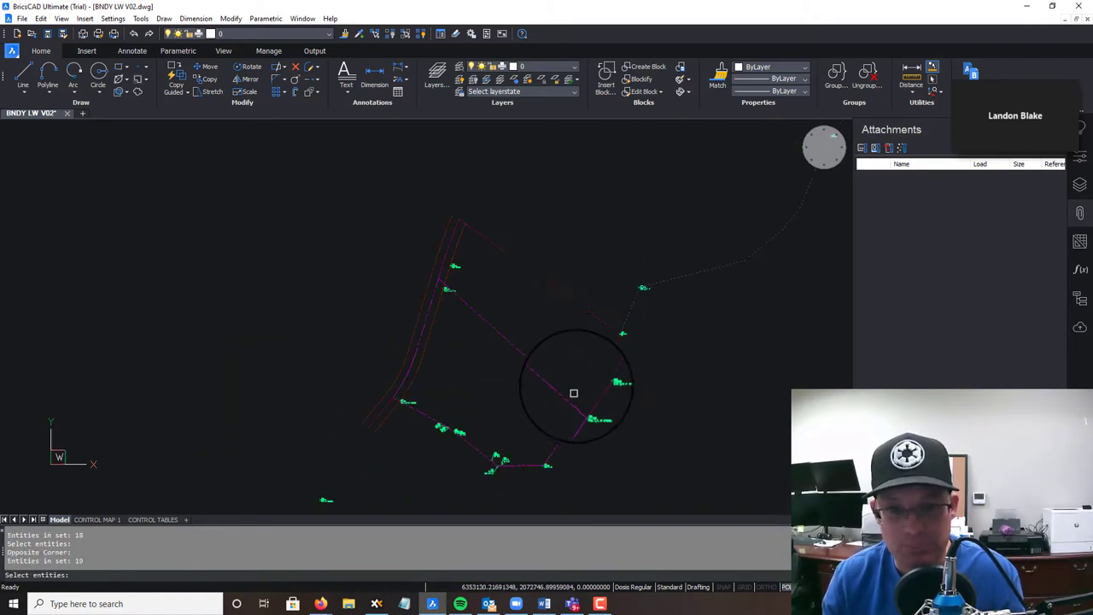
click(595, 392)
click(567, 390)
click(503, 386)
Add the southern parcel's southeast, south and southwest boundary lines to the group selection
click(575, 449)
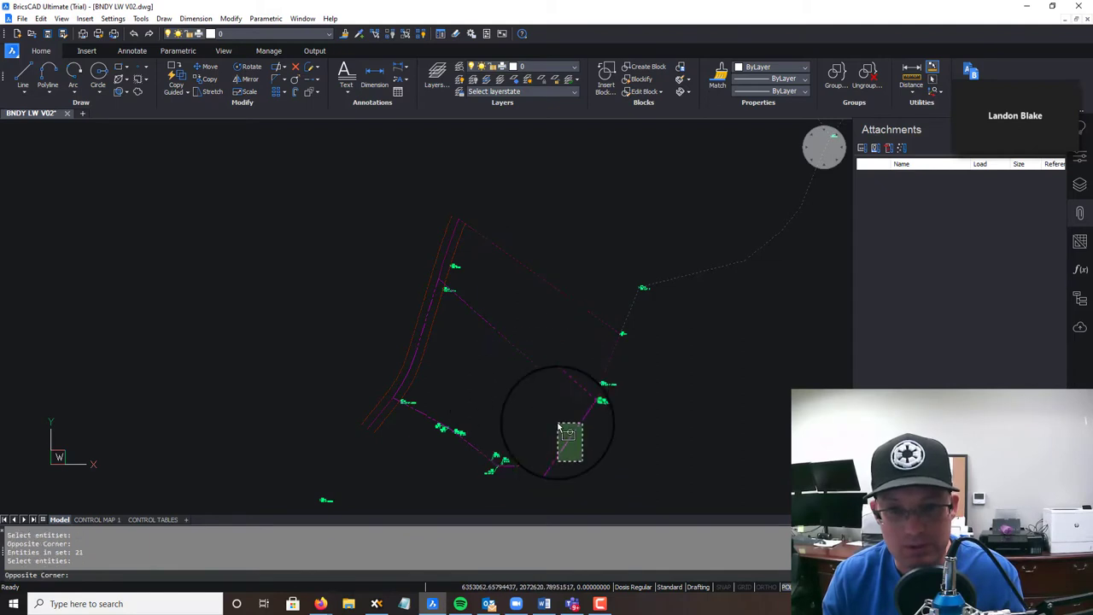
click(557, 422)
click(538, 474)
click(523, 455)
click(489, 440)
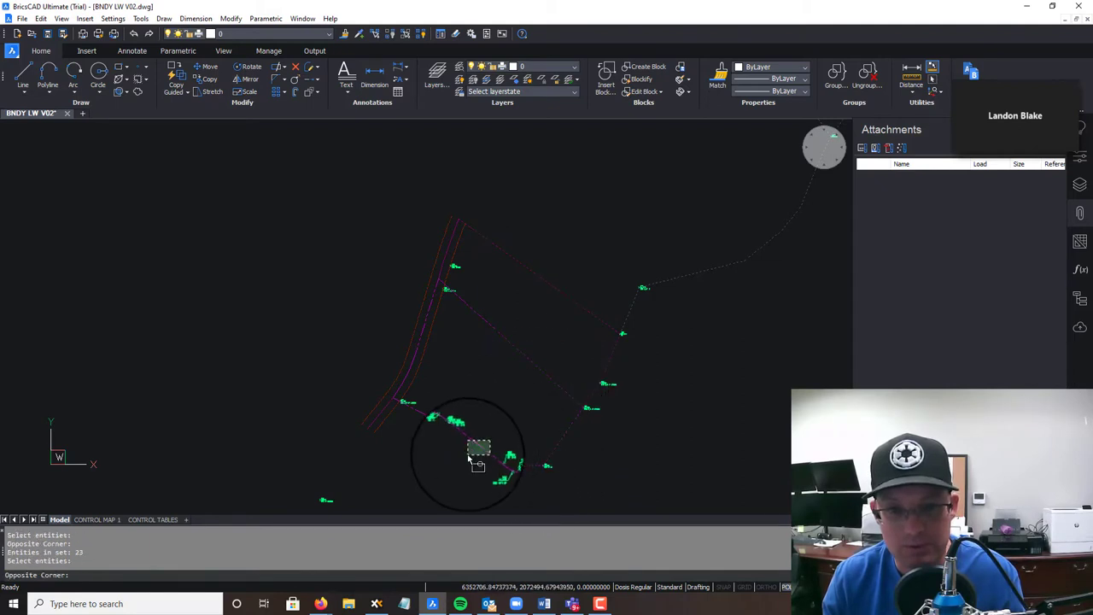
click(466, 454)
Add the road lines along the southern parcel's west side and finish the selection to create the BNDY LW group
click(405, 453)
click(343, 408)
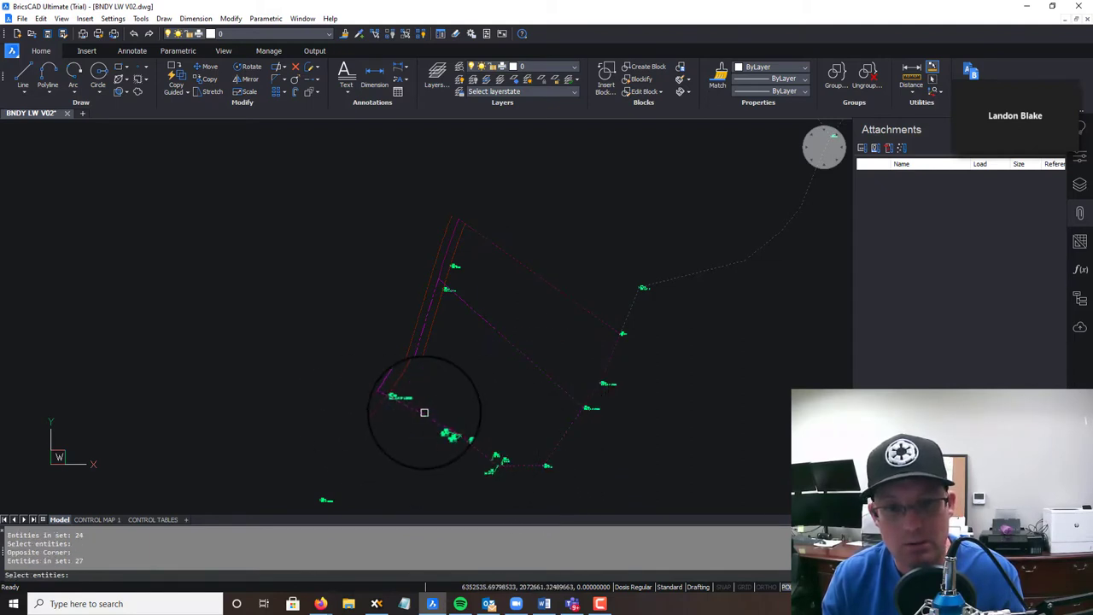
click(424, 410)
click(441, 371)
click(373, 322)
click(495, 262)
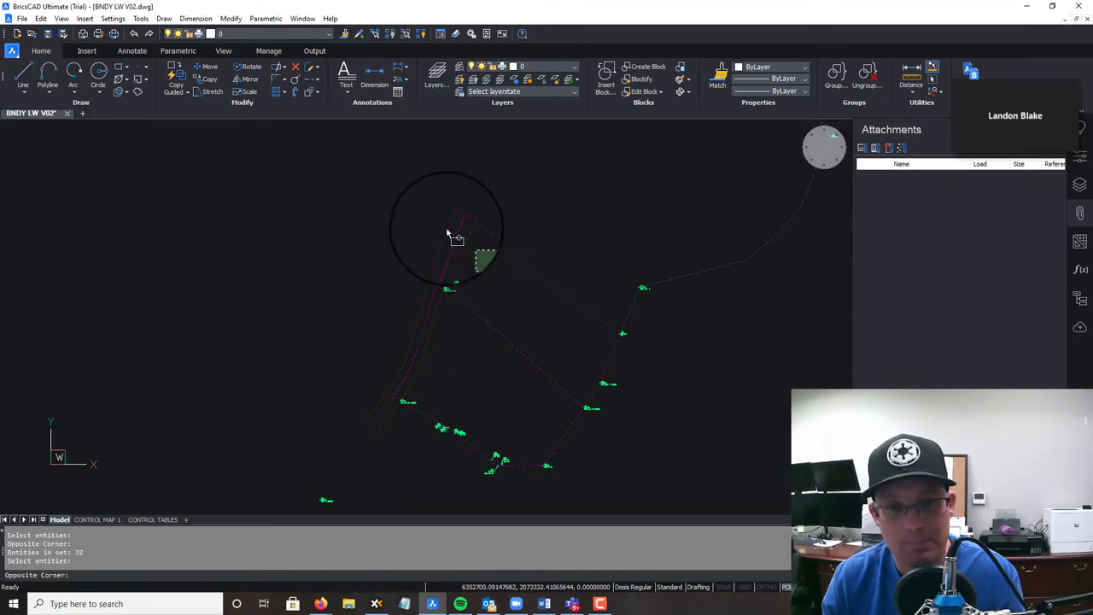
click(444, 226)
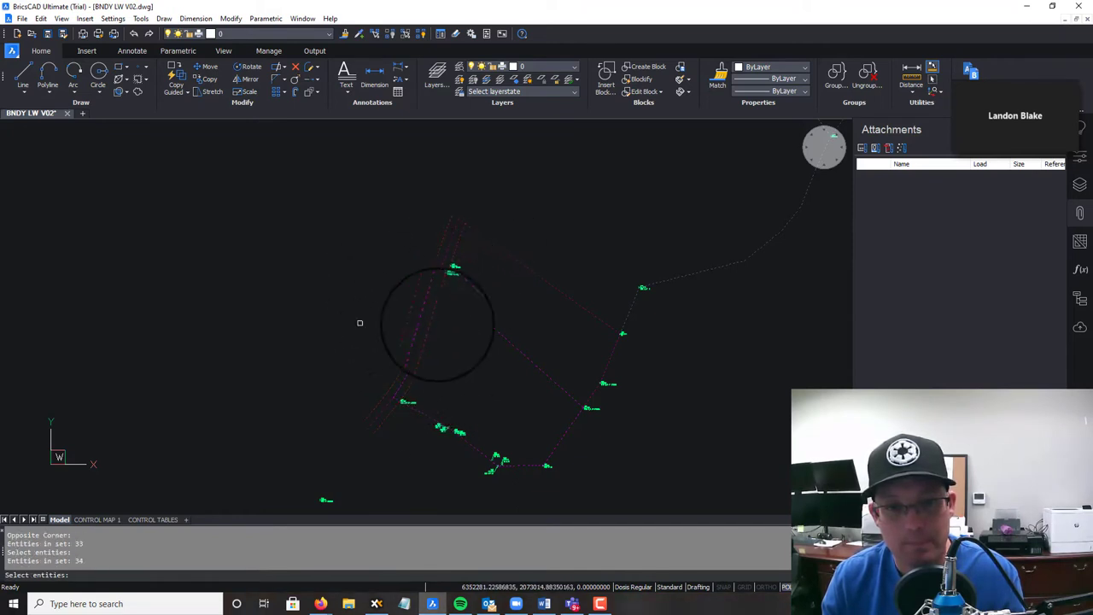
scroll(468, 328, down, 2)
key(Return)
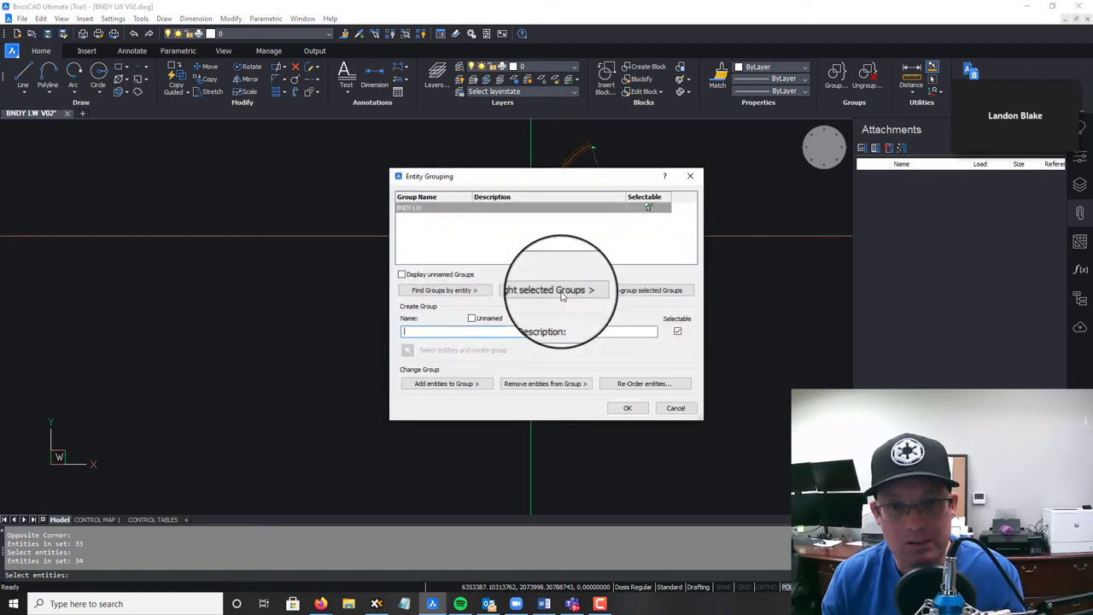
Accept the BNDY LW group and test it by selecting part of its linework, then clear the selection
click(422, 207)
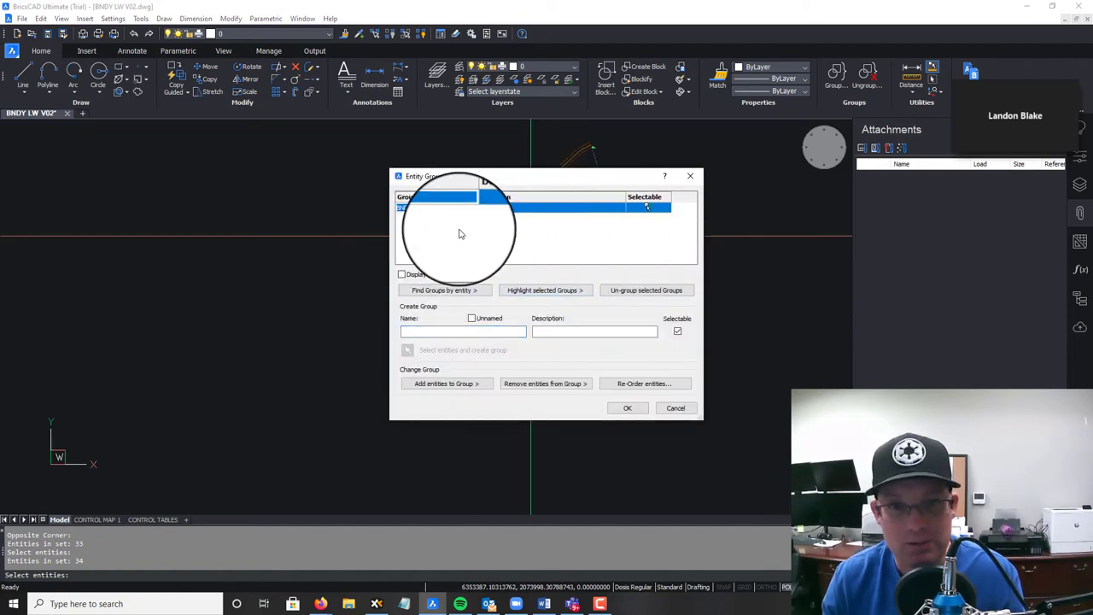
click(628, 409)
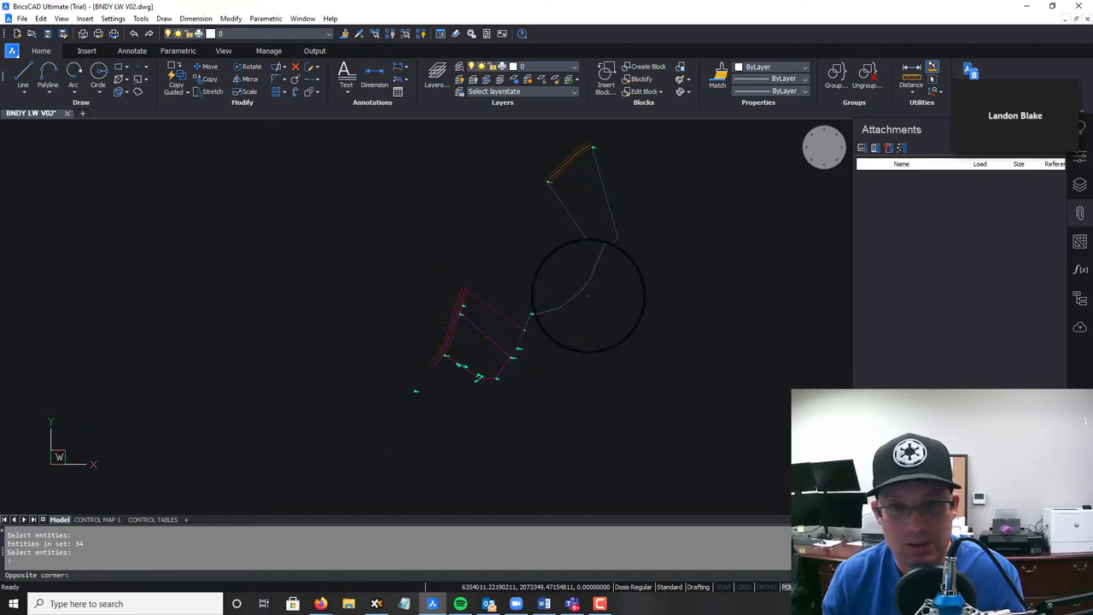
click(574, 277)
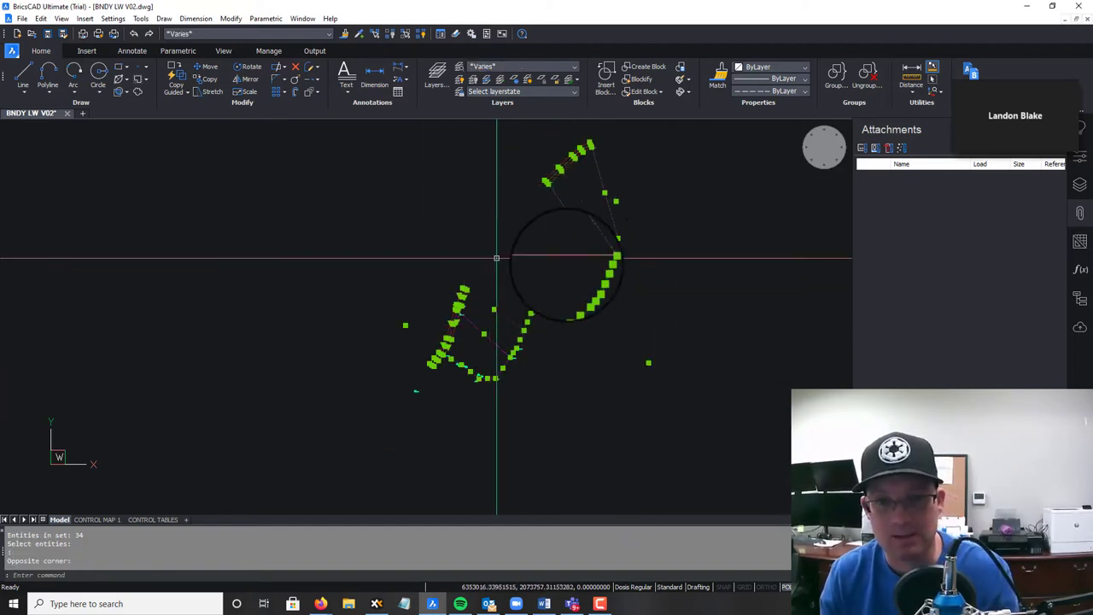
key(Escape)
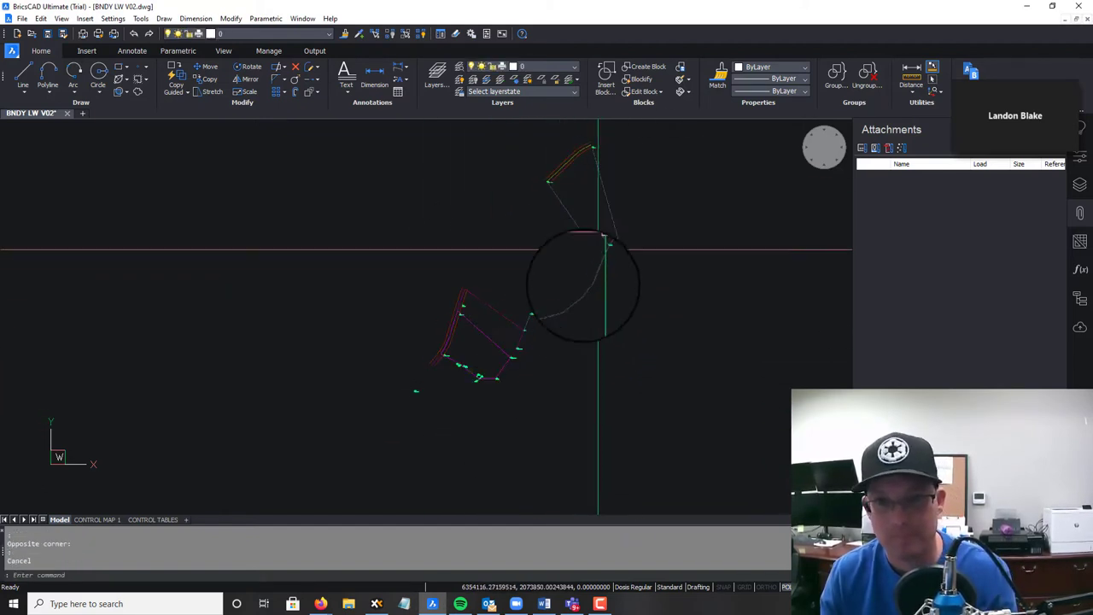
text(m)
key(Return)
click(587, 282)
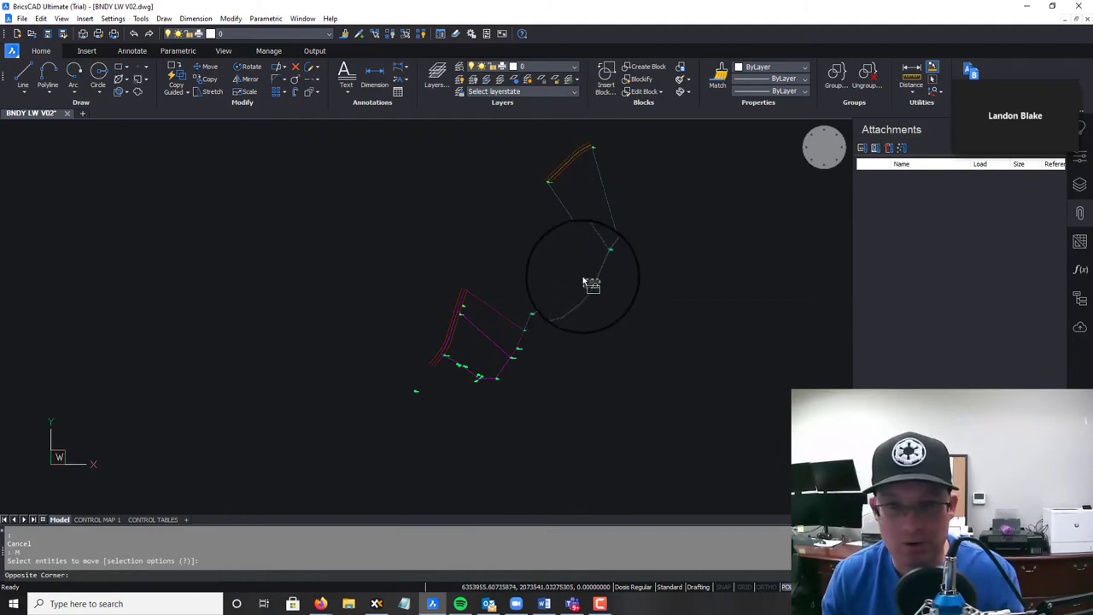
click(584, 273)
key(Return)
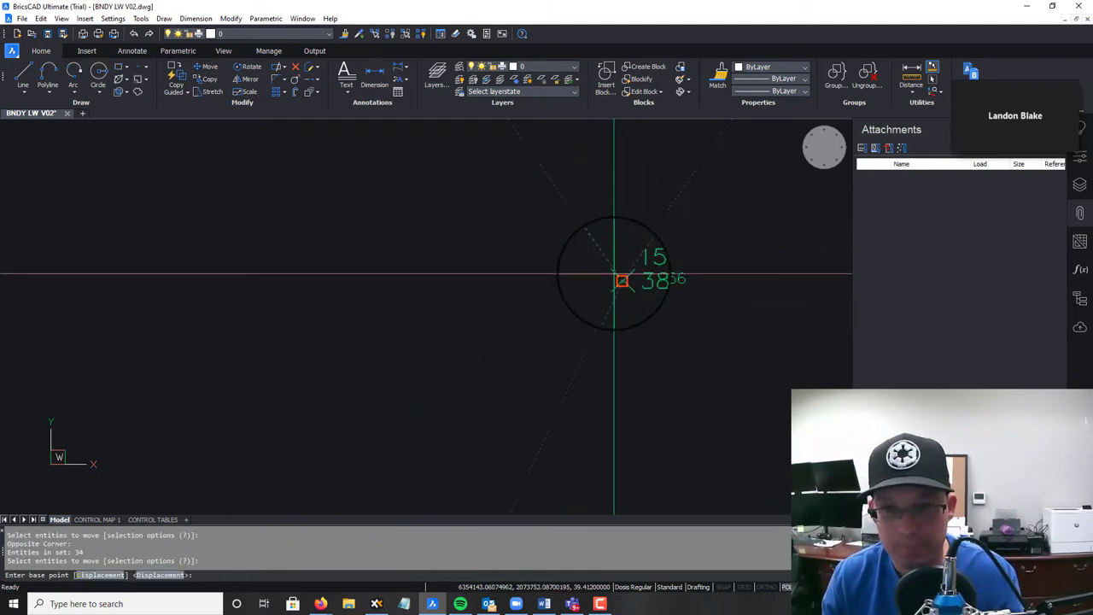
click(636, 281)
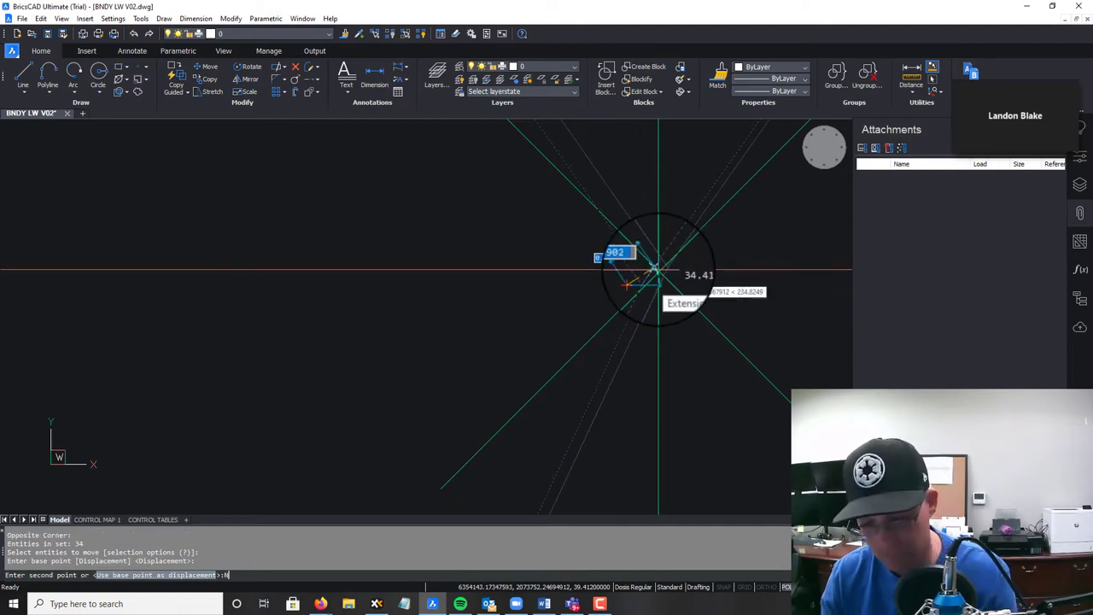
text(NOD)
key(Return)
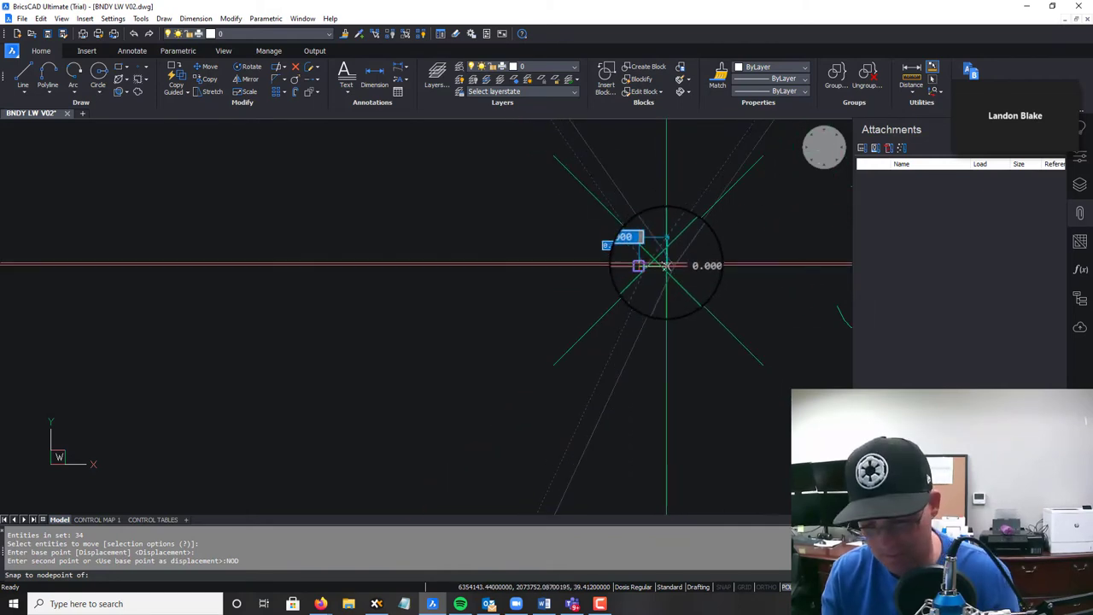
text(T)
key(Return)
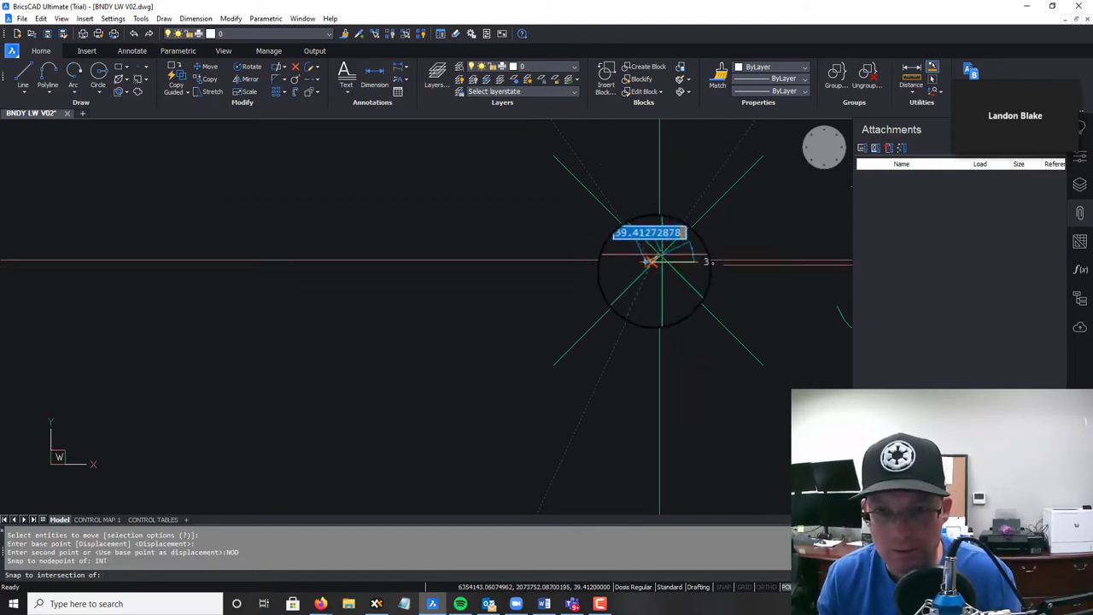
click(661, 262)
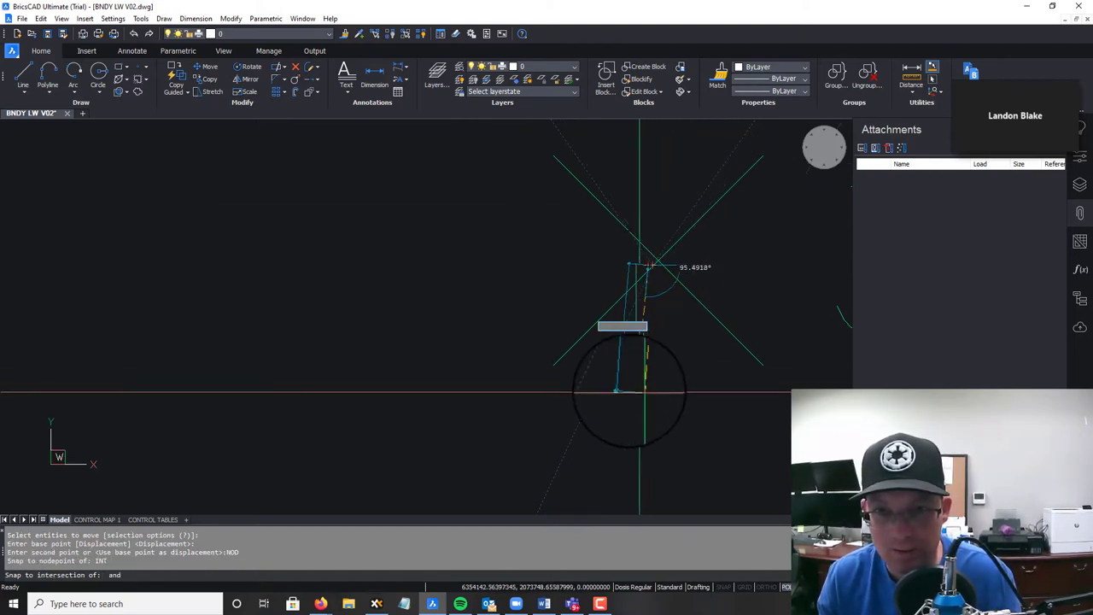
scroll(651, 266, up, 3)
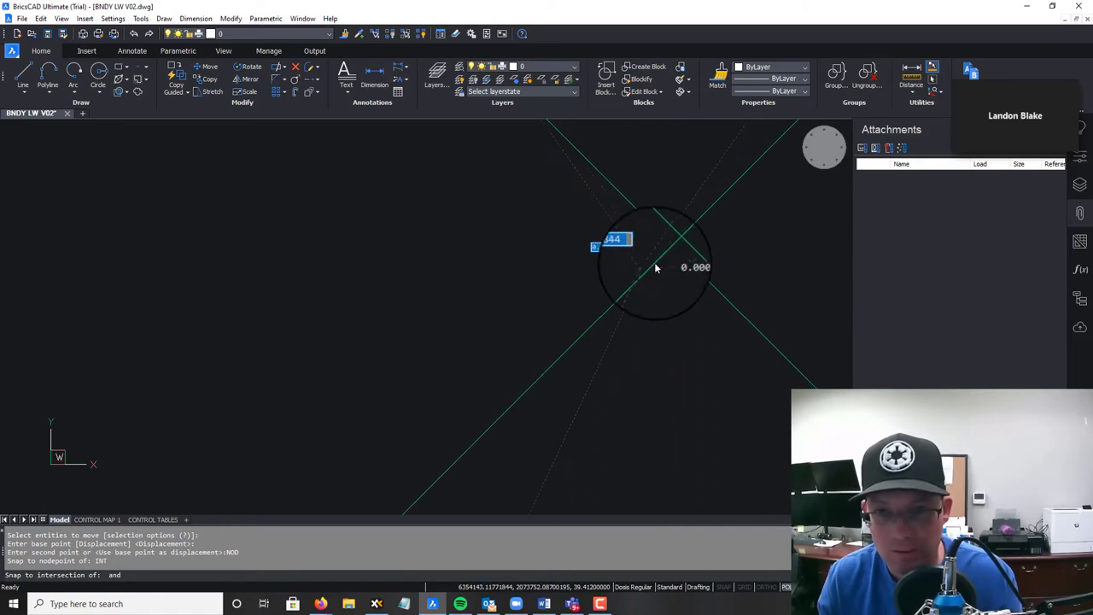
click(671, 246)
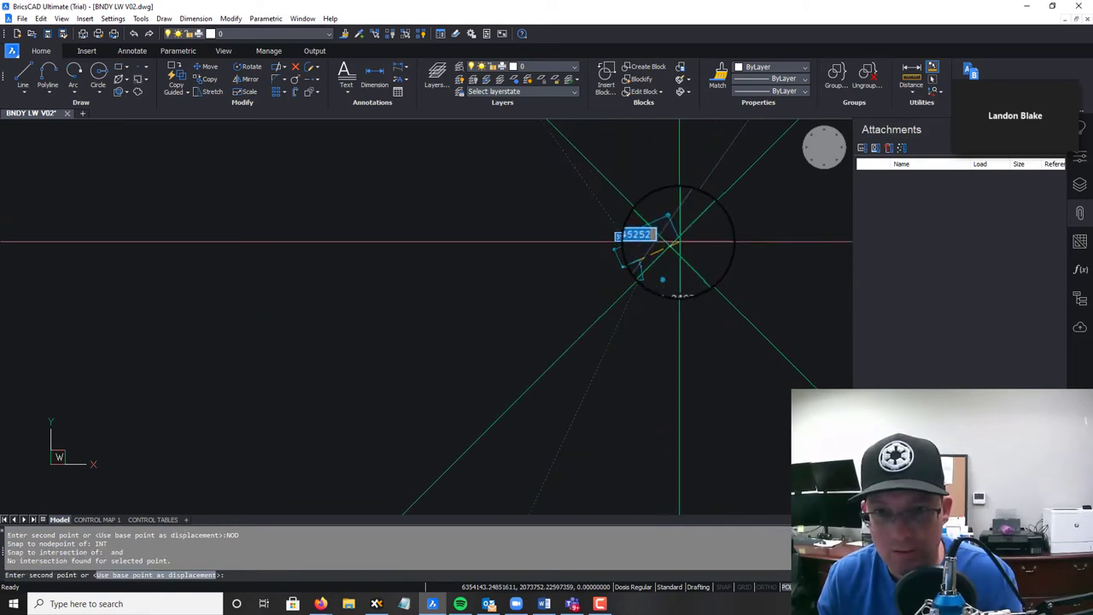
key(Escape)
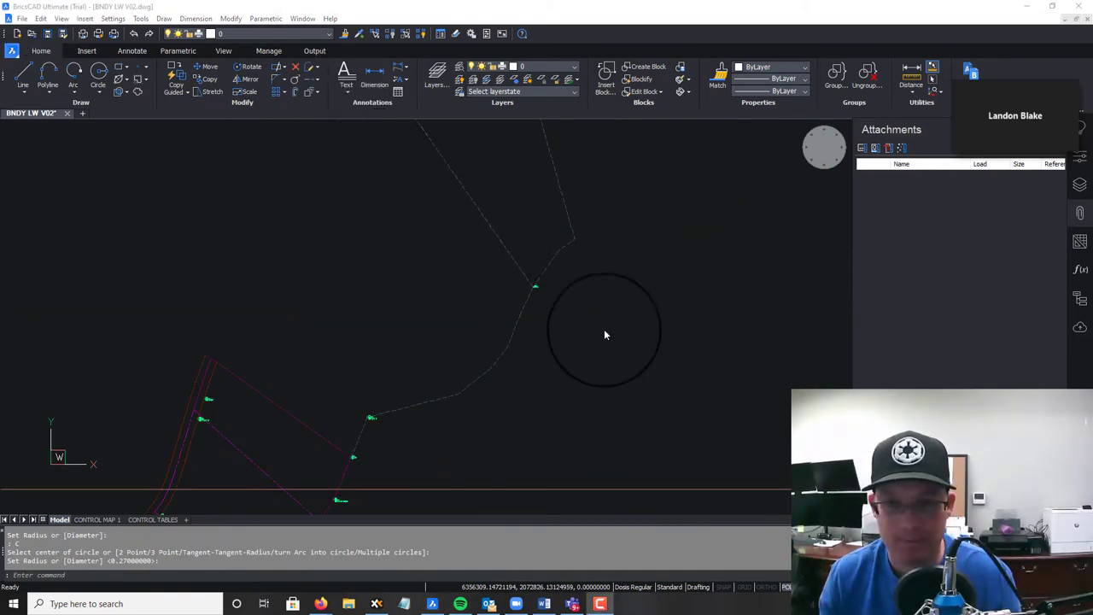
Move the BNDY LW group from its boundary corner near survey point 1517 to the center of the circle at that point
click(559, 328)
scroll(518, 285, up, 5)
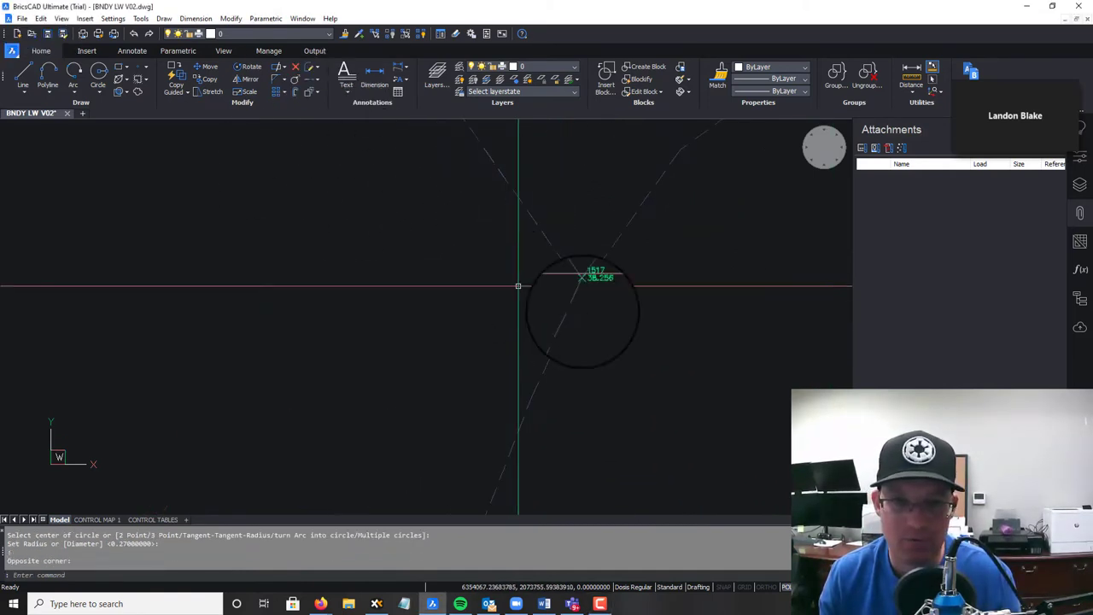
text(M)
key(Return)
key(Return)
click(579, 342)
click(537, 288)
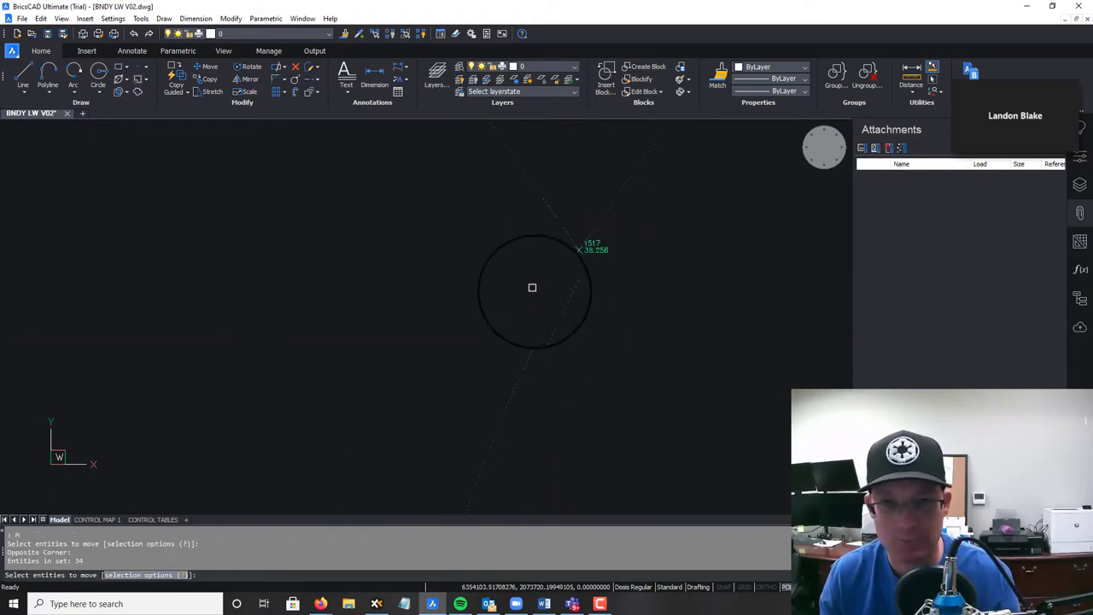
scroll(544, 294, down, 3)
scroll(544, 294, up, 2)
scroll(586, 254, up, 2)
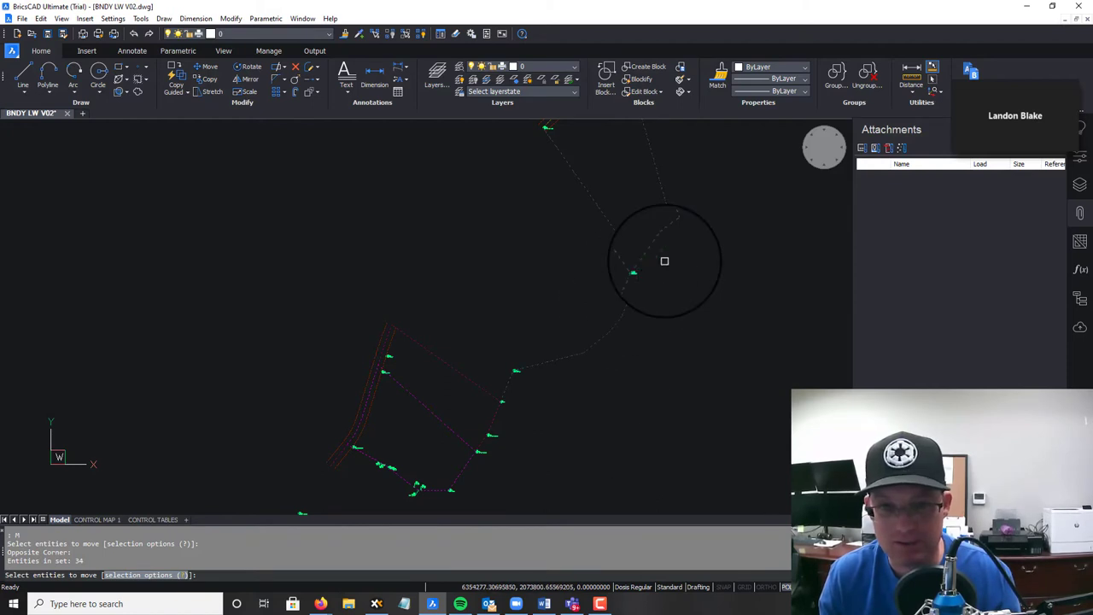
scroll(598, 273, up, 6)
key(Return)
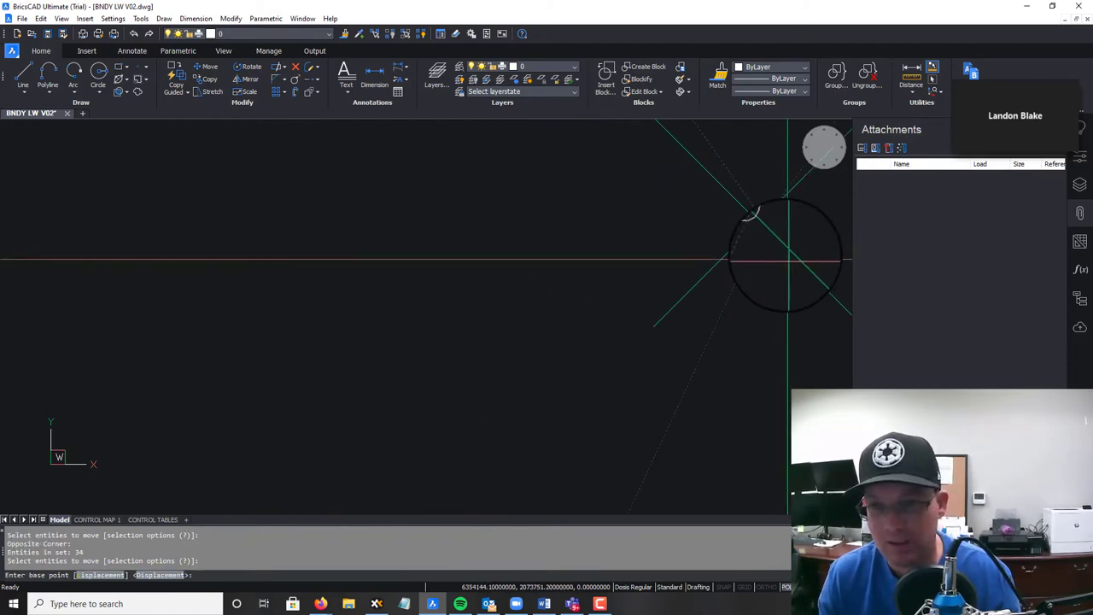
scroll(763, 214, up, 5)
click(698, 187)
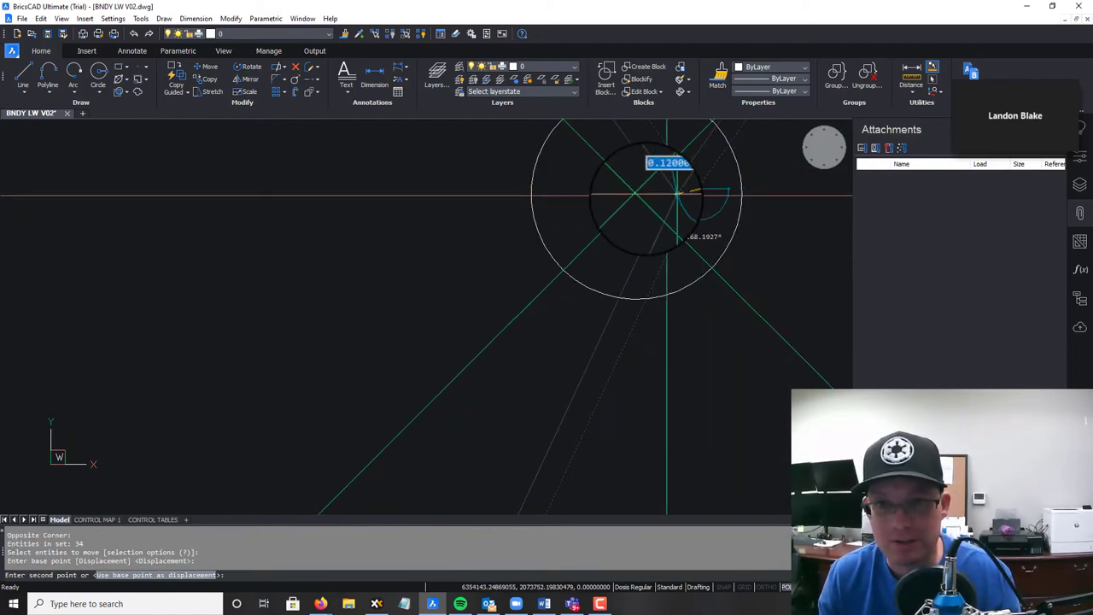
text(CE)
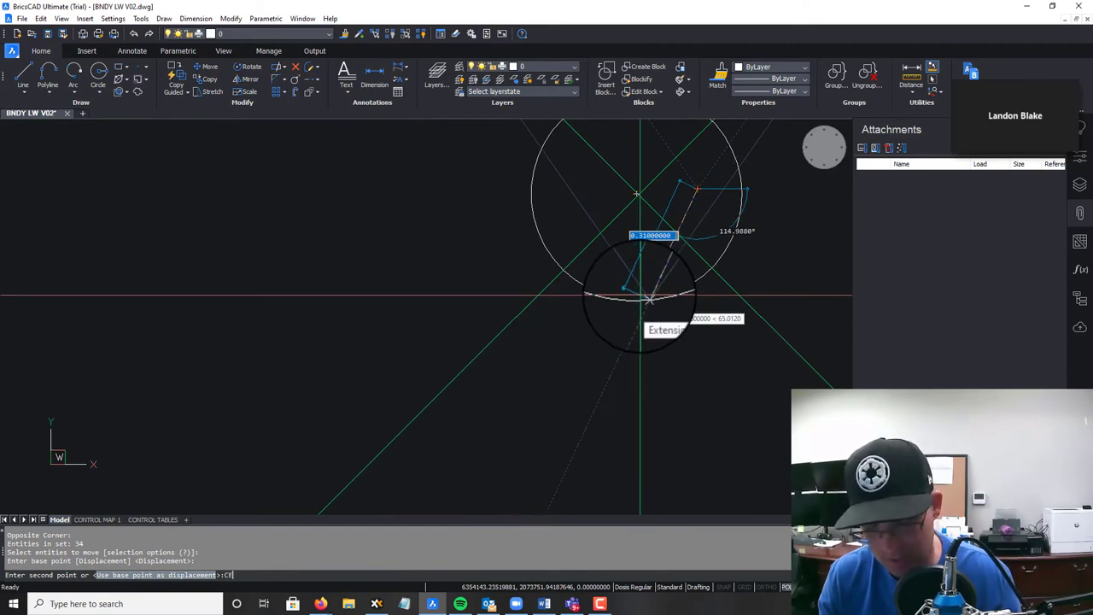
text(N)
key(Return)
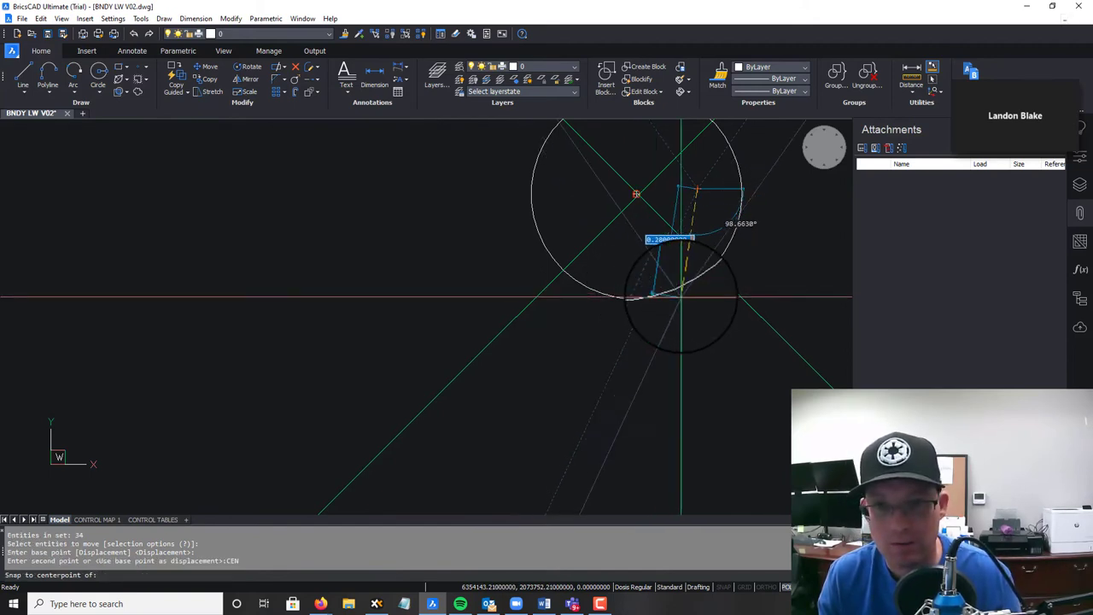
key(Escape)
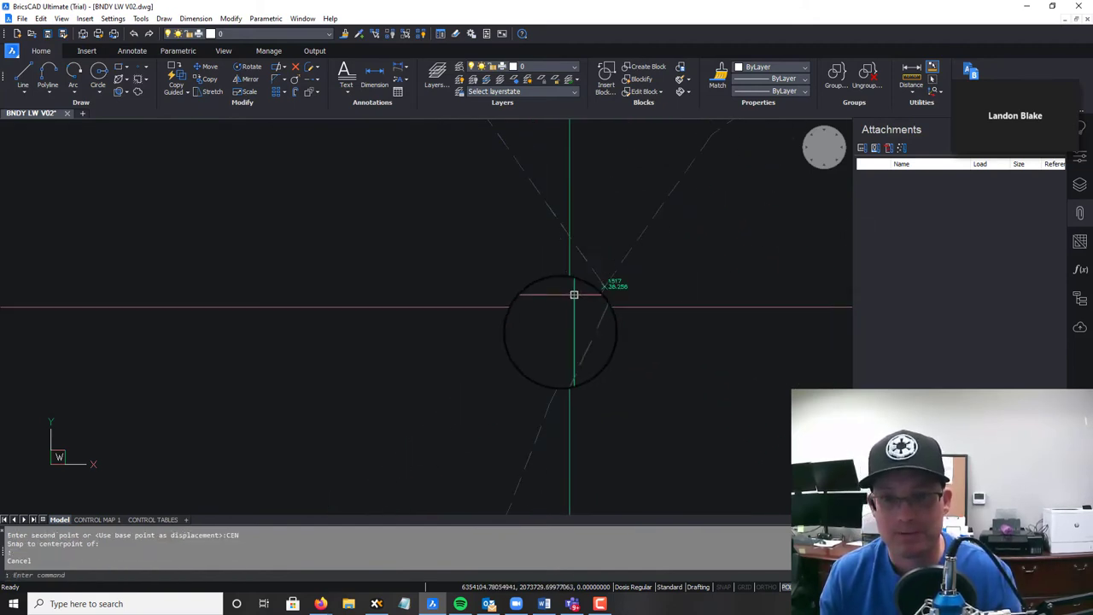
Rotate the BNDY LW group about survey point 1517 by reference, aligning its boundary corner near point 105 with the circle center at point 105
scroll(563, 348, down, 3)
text(RO)
key(Return)
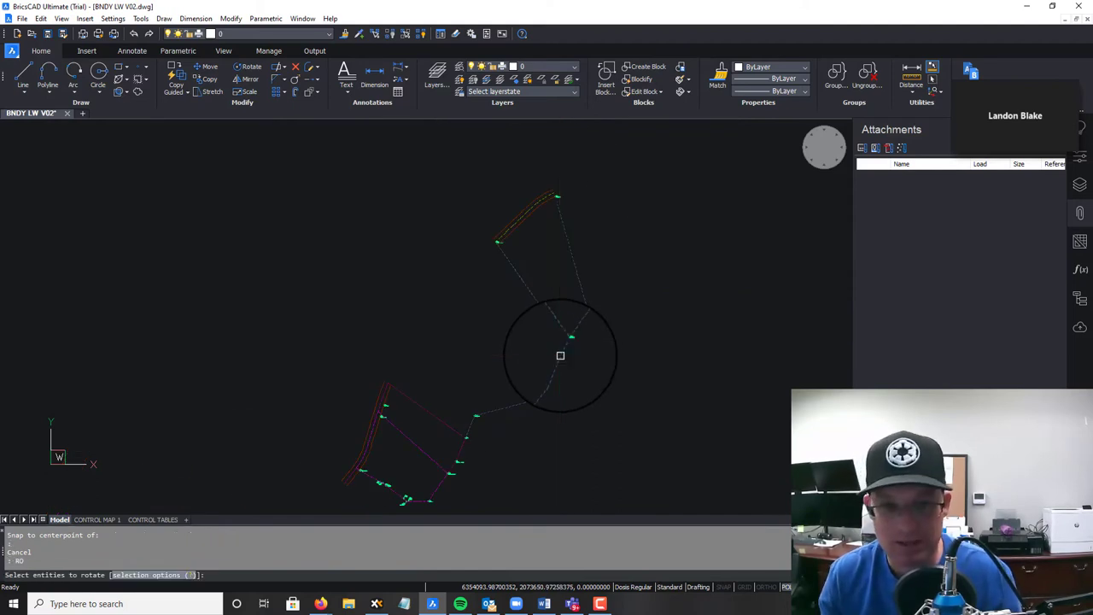
key(Return)
scroll(568, 346, up, 5)
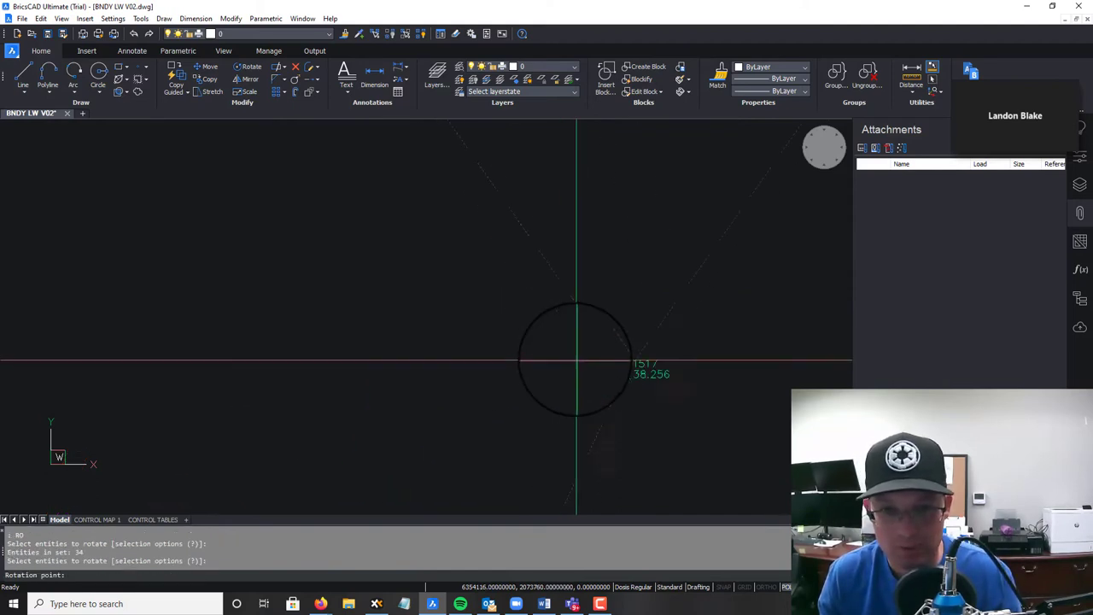
click(672, 389)
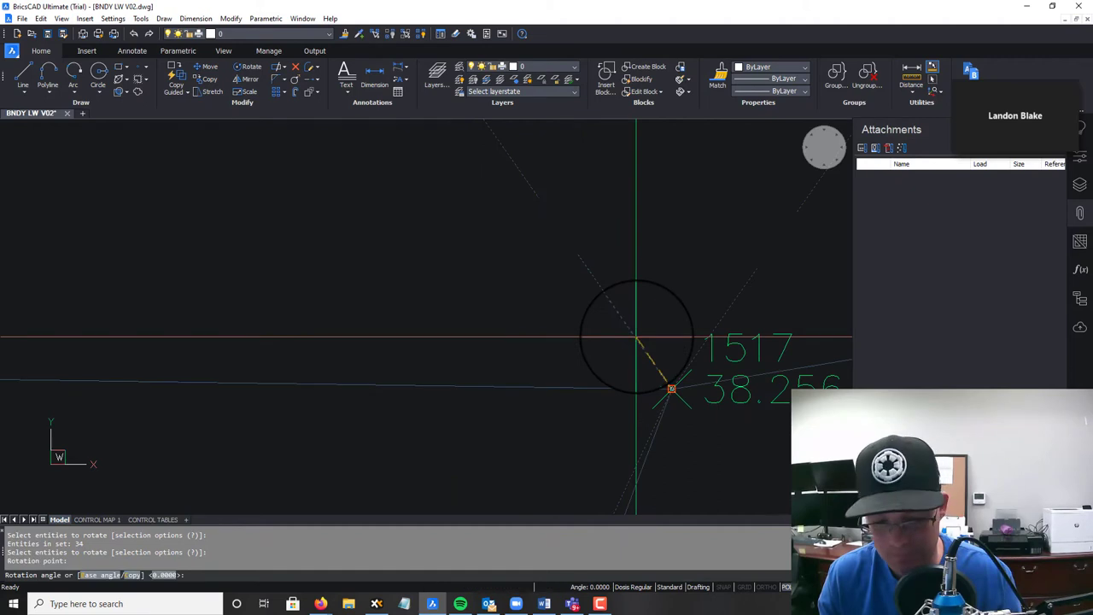
text(R)
key(Return)
click(672, 389)
middle_drag(585, 183, 823, 433)
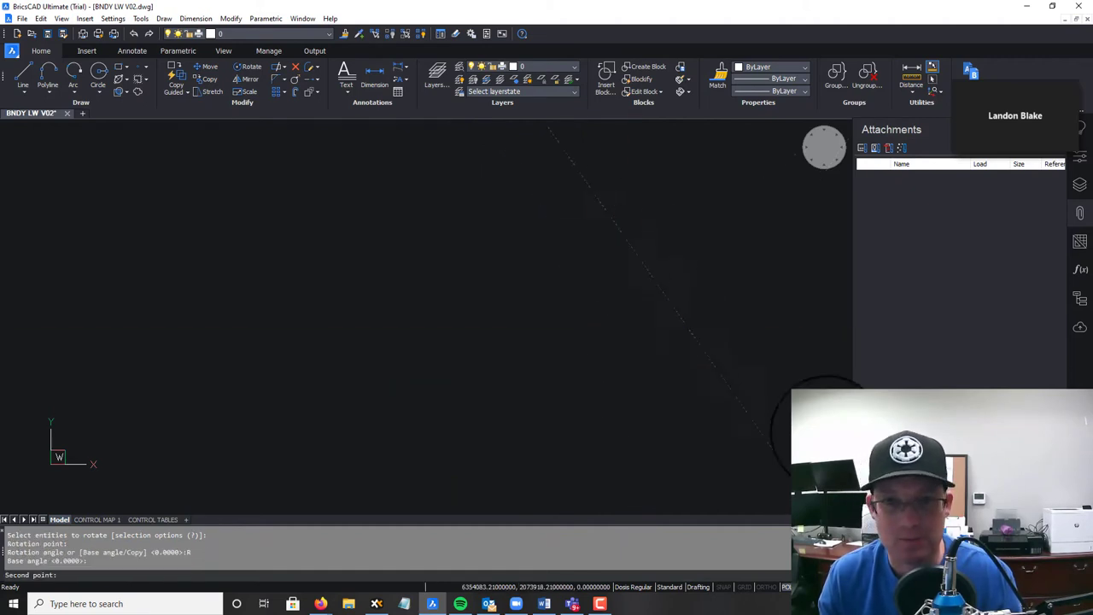
scroll(629, 213, down, 3)
middle_drag(614, 190, 692, 432)
scroll(670, 371, up, 3)
scroll(600, 363, up, 3)
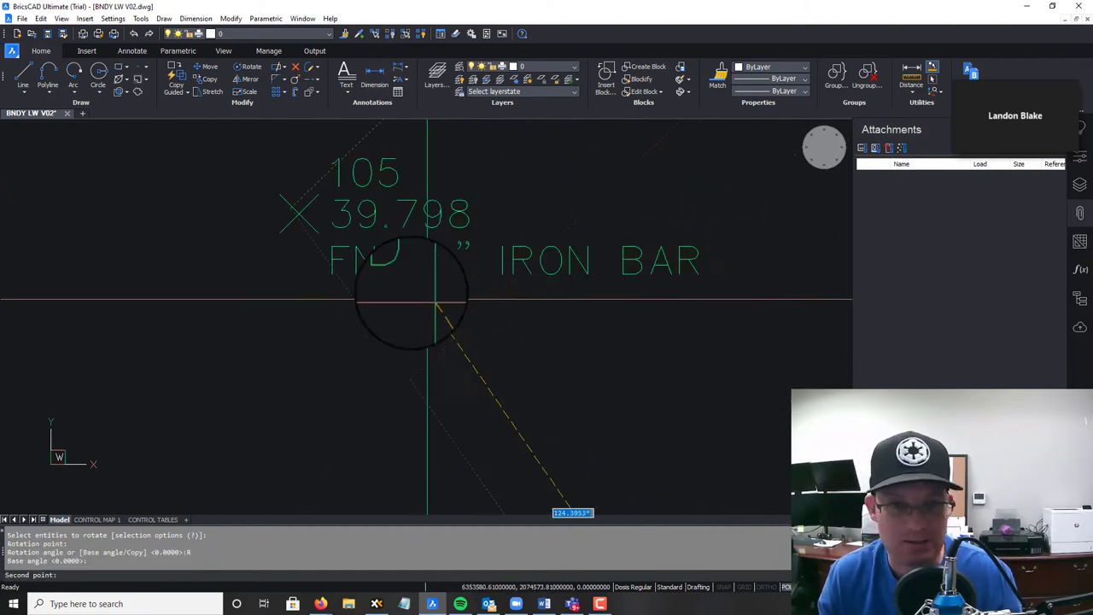
mouse_move(307, 215)
middle_down()
mouse_move(603, 367)
mouse_move(547, 314)
mouse_move(743, 457)
middle_up()
scroll(581, 362, up, 5)
click(539, 316)
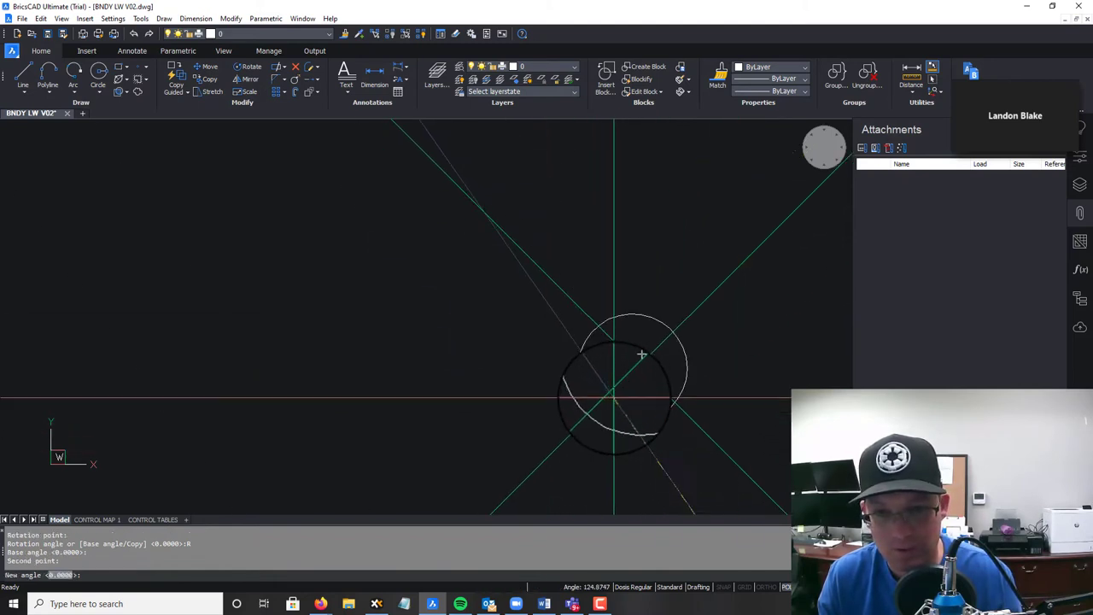
click(648, 415)
Check the rotated linework's grouping by selecting across parts of it, and clear the selection
scroll(623, 383, down, 8)
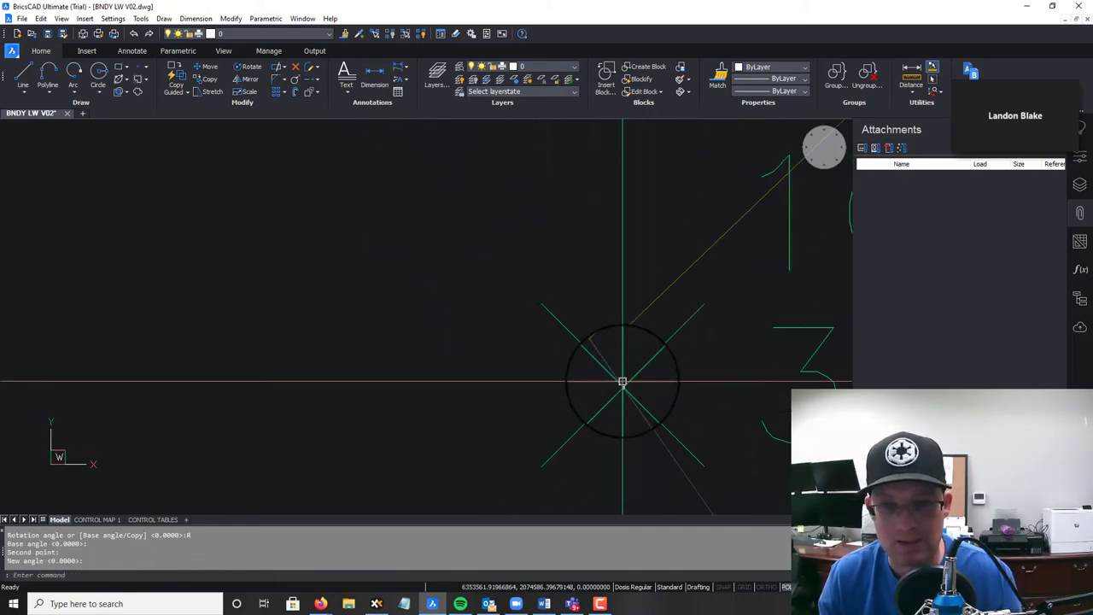
middle_drag(743, 401, 571, 235)
scroll(611, 291, down, 2)
scroll(638, 299, down, 5)
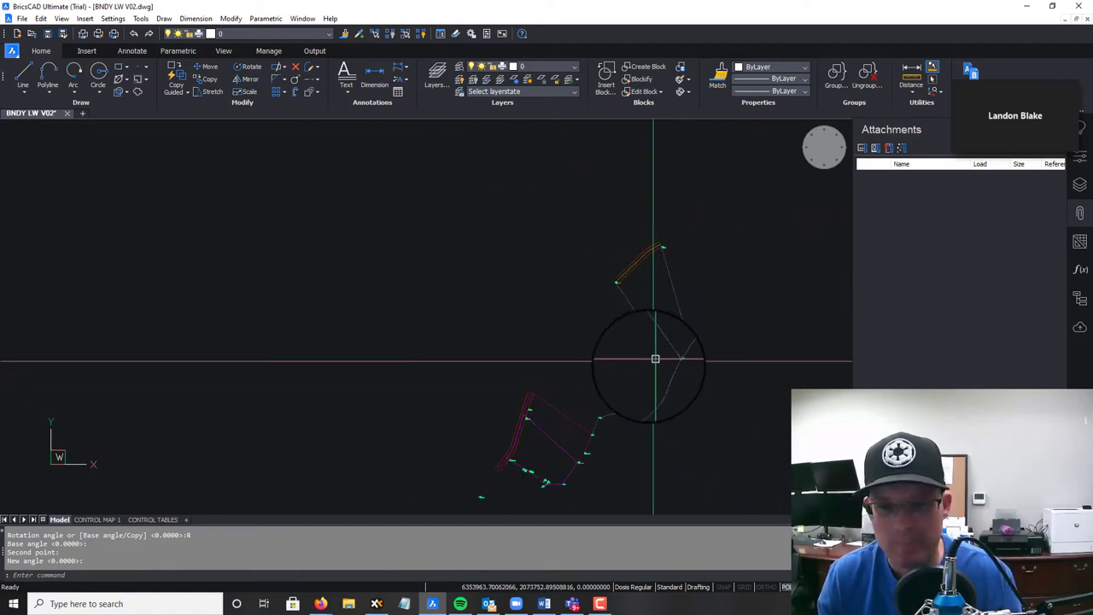
middle_drag(631, 393, 656, 335)
mouse_move(661, 385)
middle_down()
mouse_move(624, 342)
mouse_move(616, 367)
middle_up()
click(647, 357)
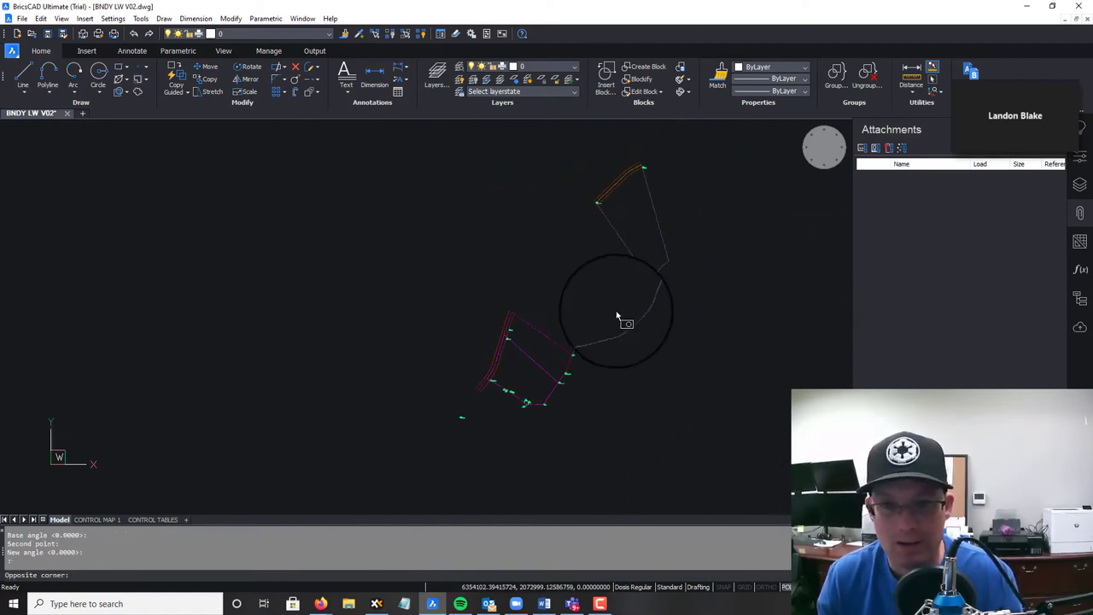
click(618, 312)
key(Escape)
click(687, 222)
click(504, 488)
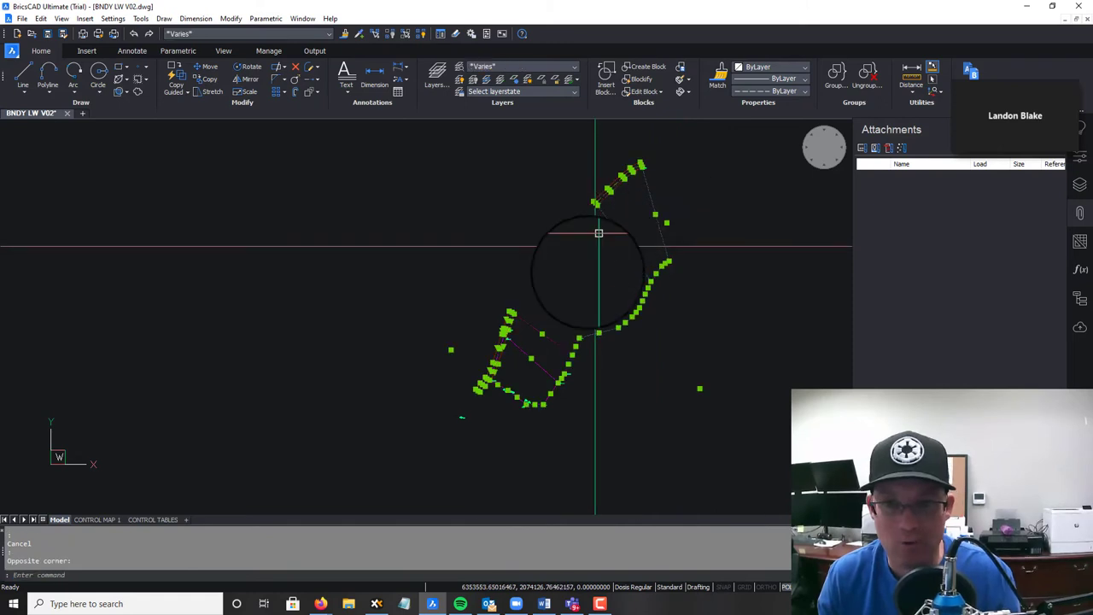
key(Escape)
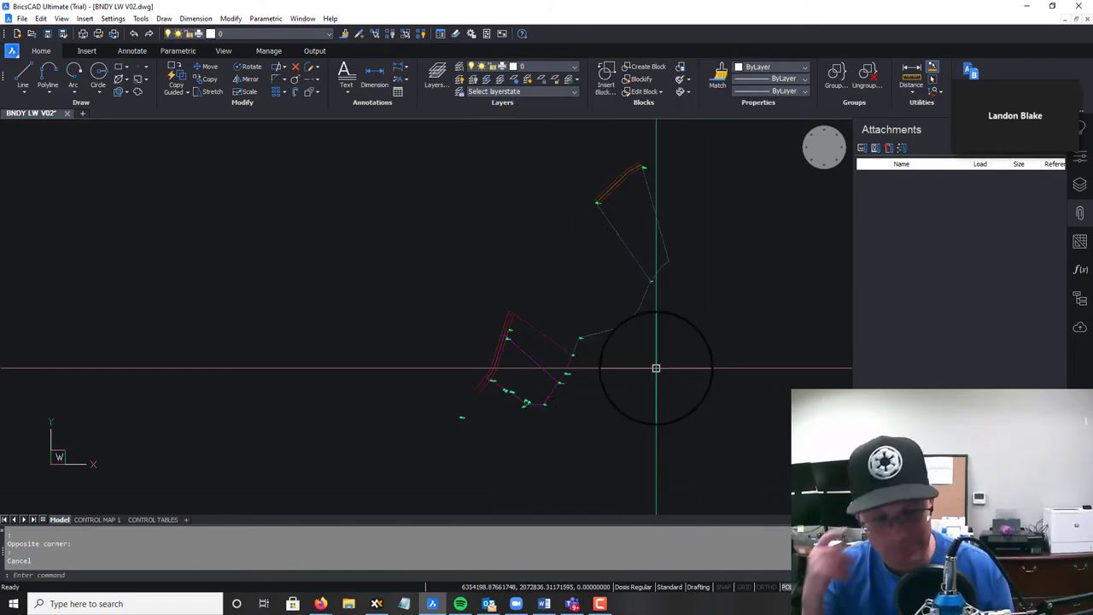
Try to ungroup the boundary linework with the Ungroup command by selecting across the curved line between the two parcels
text(UNGROUP)
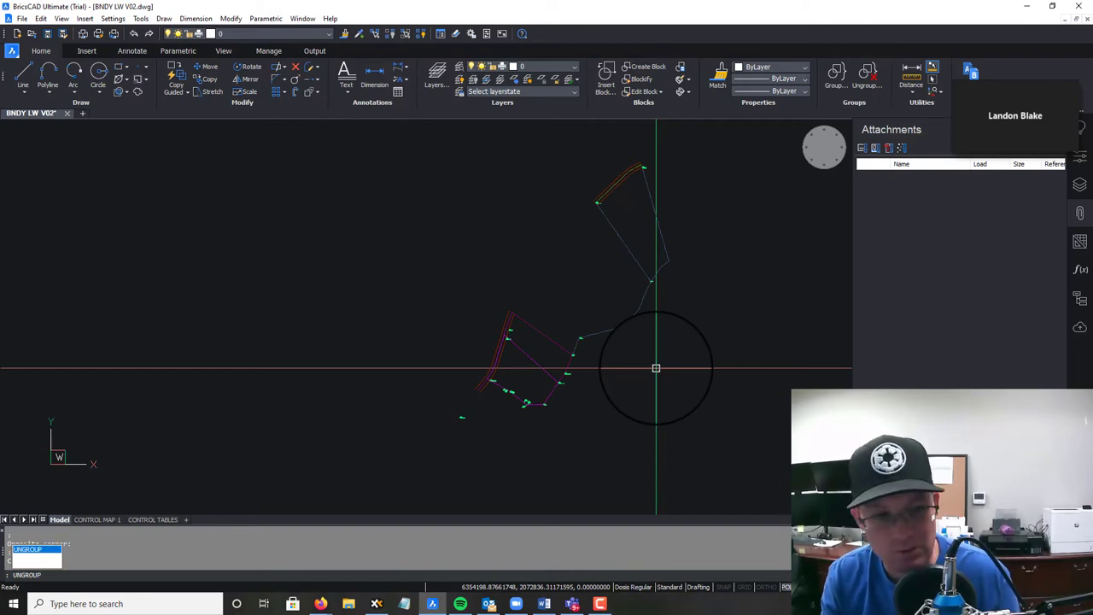
key(Return)
click(649, 341)
click(618, 307)
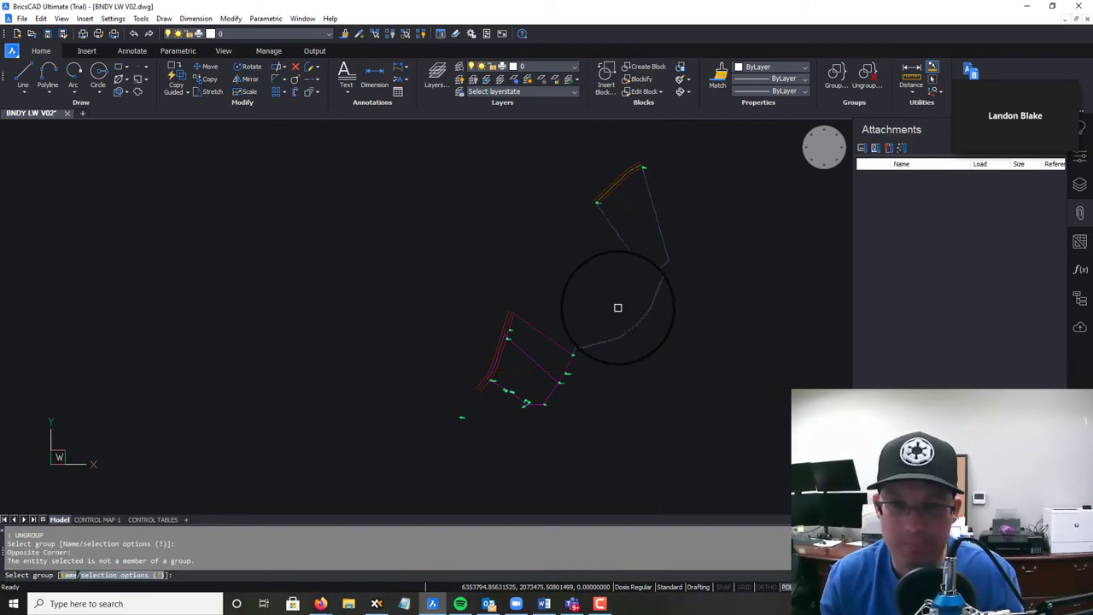
key(Return)
click(615, 319)
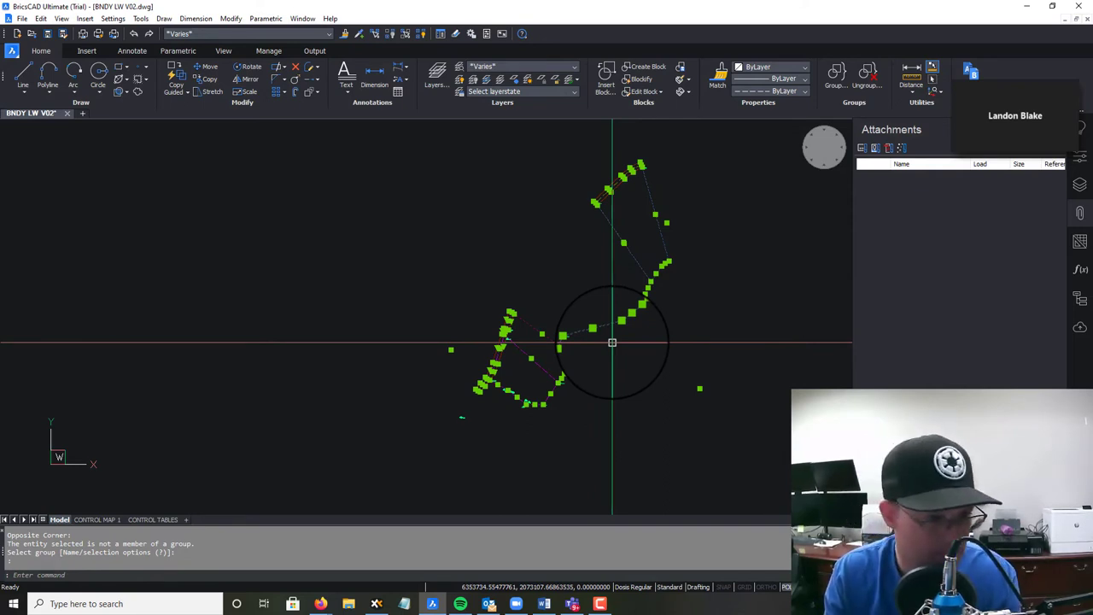
key(Escape)
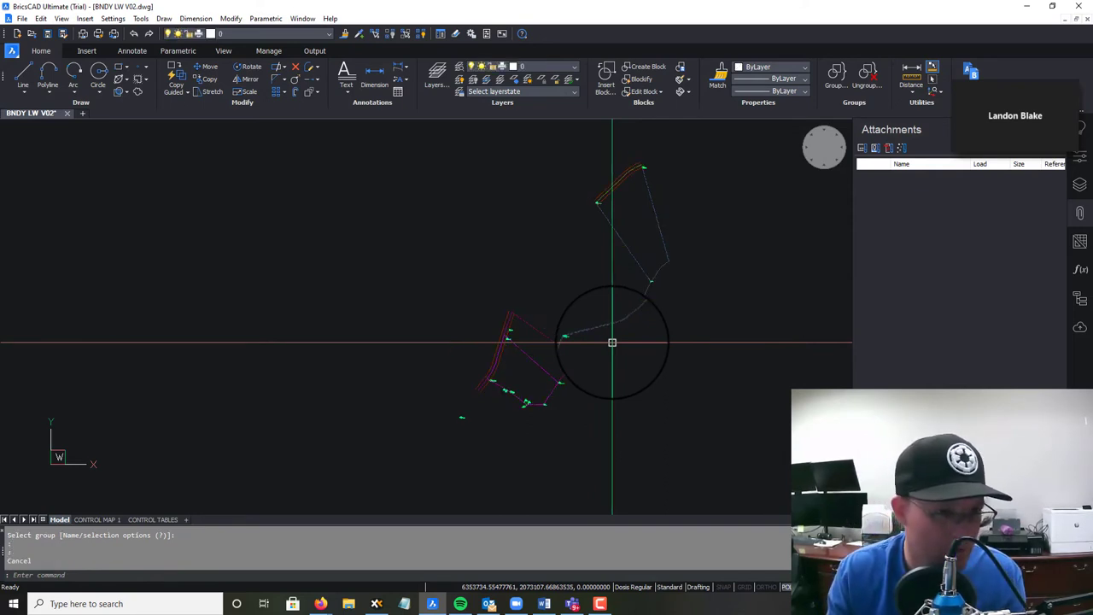
text(ungroup)
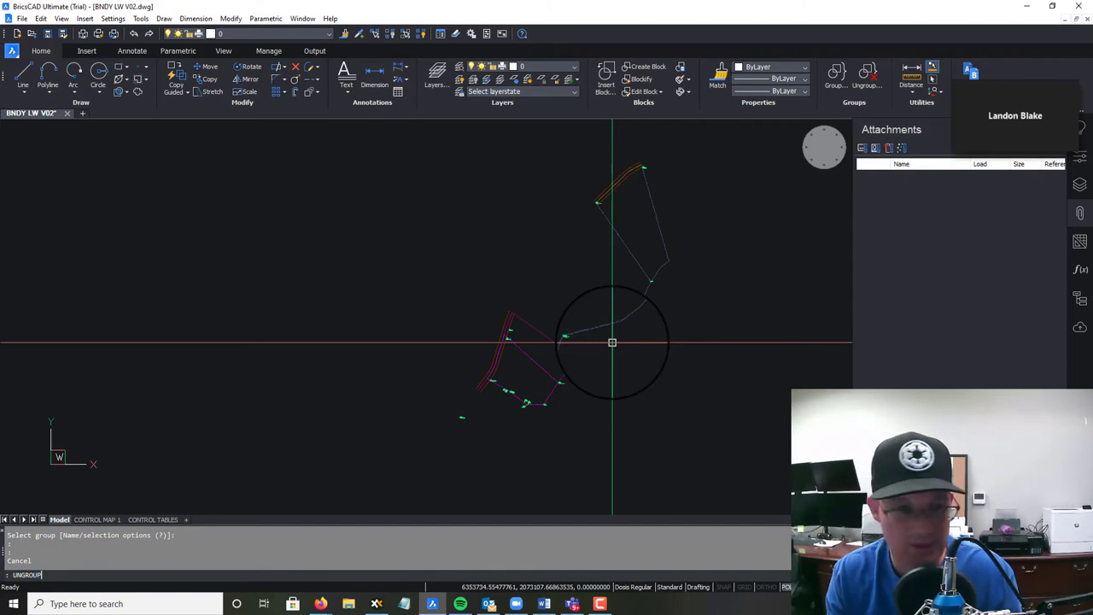
key(Return)
click(631, 351)
click(599, 306)
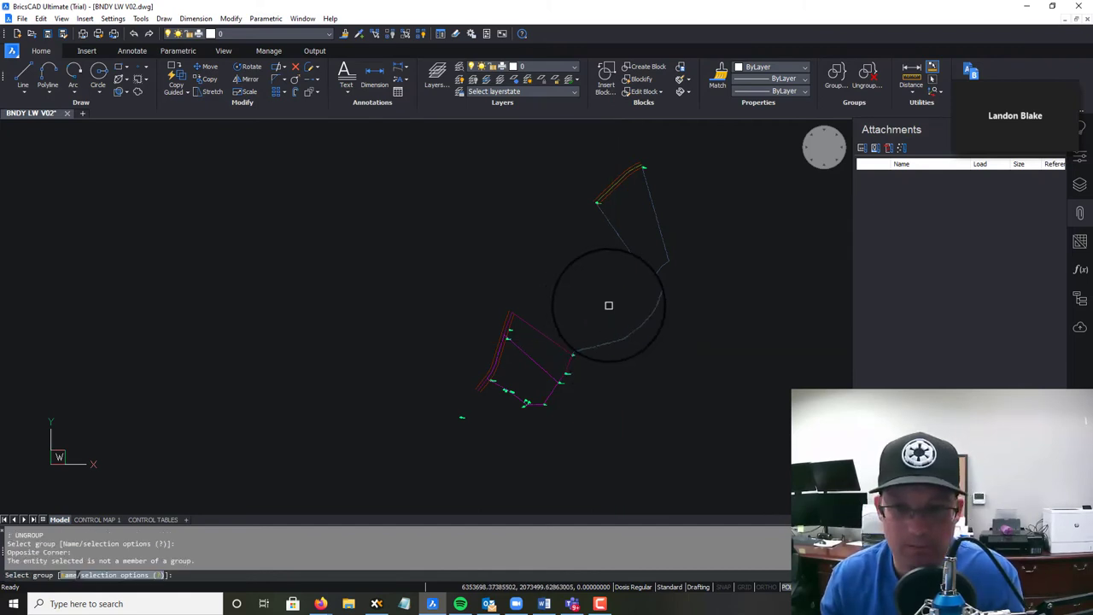
key(Return)
click(623, 323)
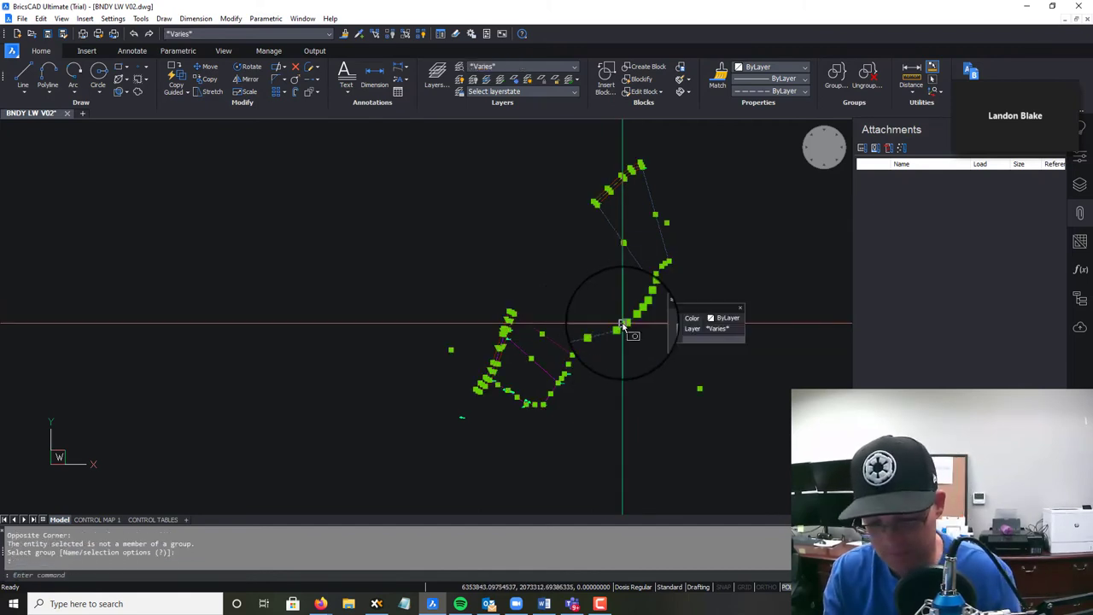
Un-group the BNDY LW group in the Entity Grouping dialog and accept the change
text(group)
key(Return)
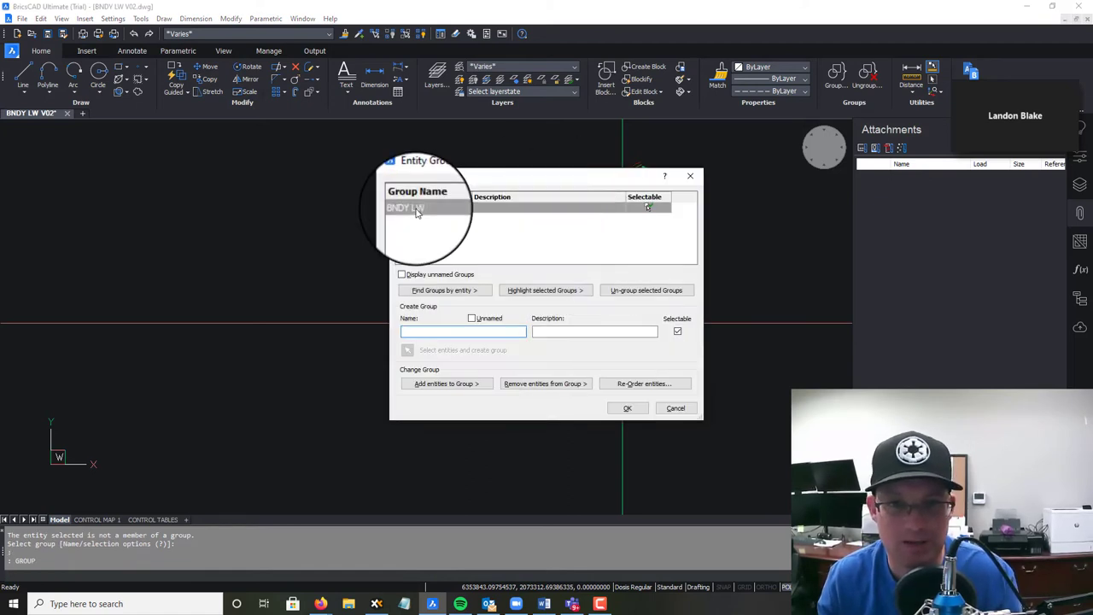
click(421, 207)
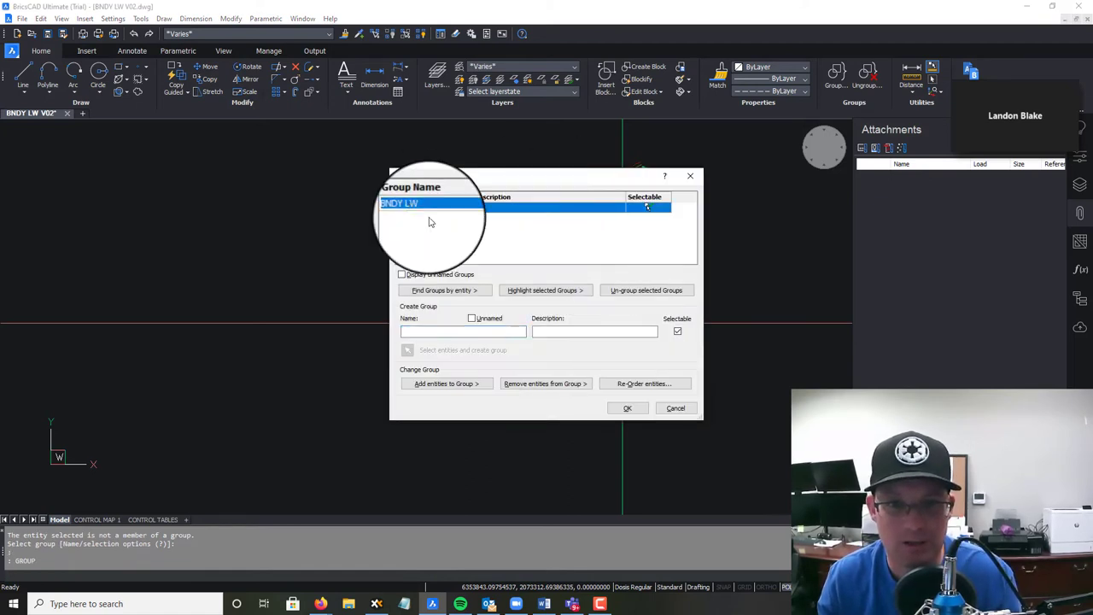
click(669, 292)
click(626, 407)
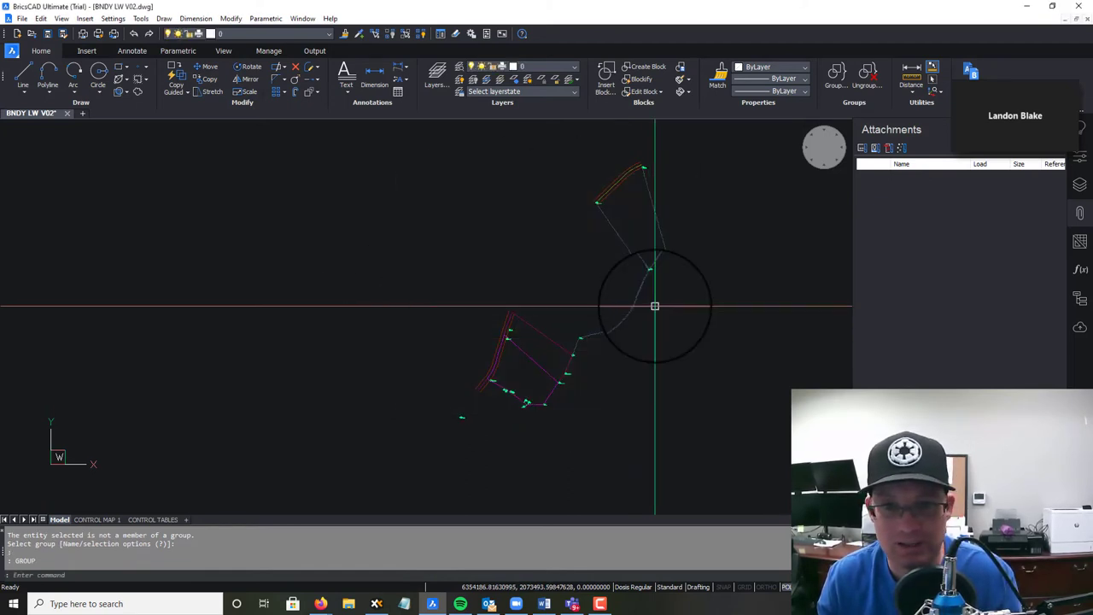
Check that the lines are independent by selecting across the curved connecting line and the northern parcel, clearing the selection each time
click(651, 368)
click(620, 316)
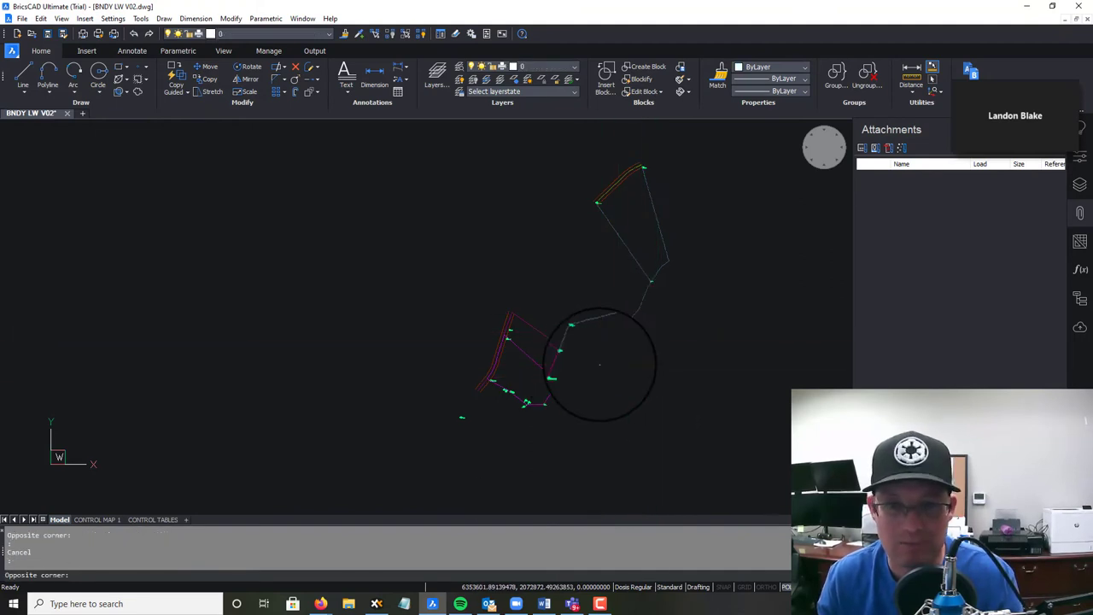
key(Escape)
click(683, 211)
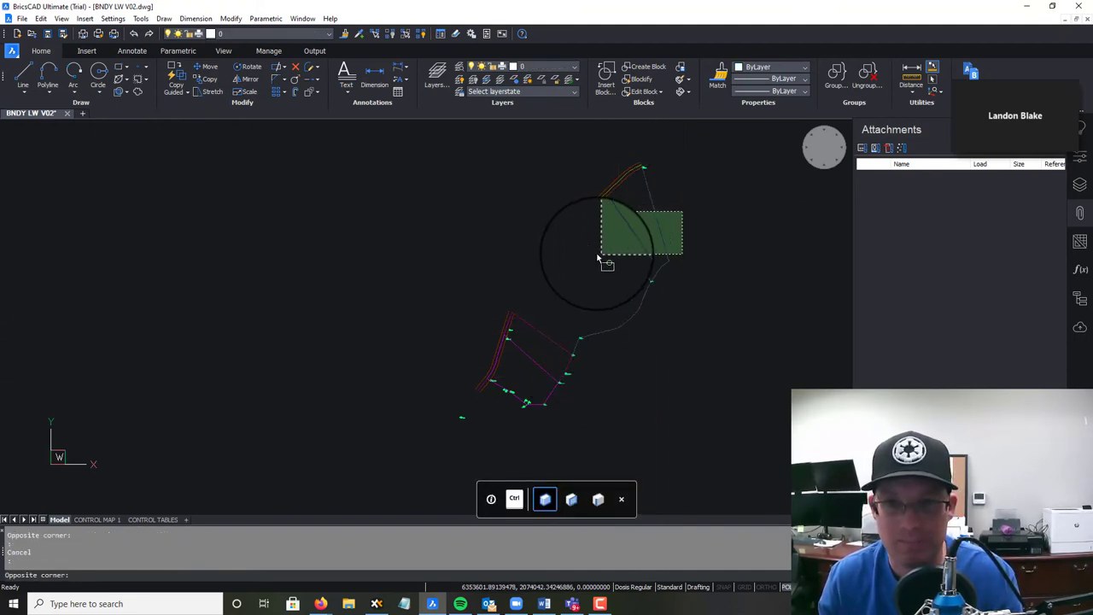
click(599, 258)
key(Escape)
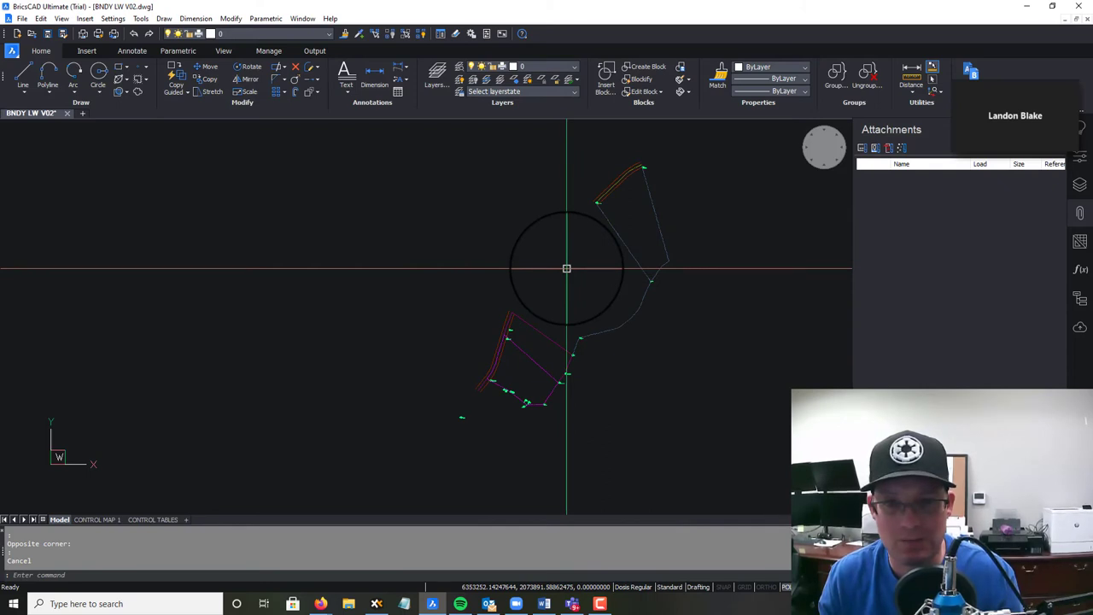
Examine the group list in the Entity Grouping dialog and close it without making changes
mouse_move(603, 385)
middle_down()
mouse_move(575, 419)
mouse_move(511, 385)
middle_up()
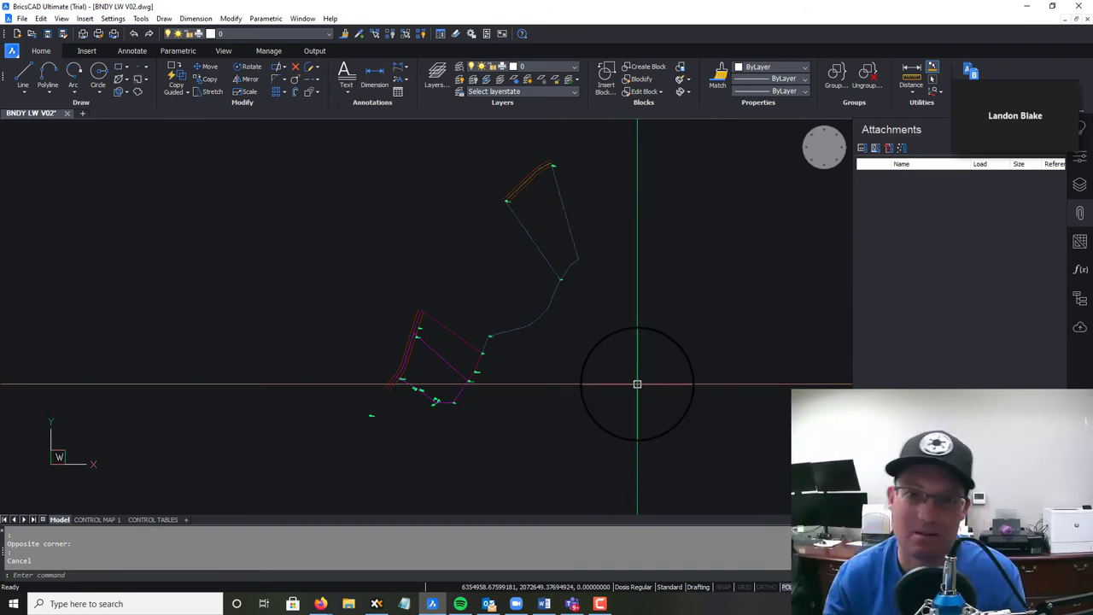
scroll(518, 261, down, 1)
scroll(463, 277, up, 2)
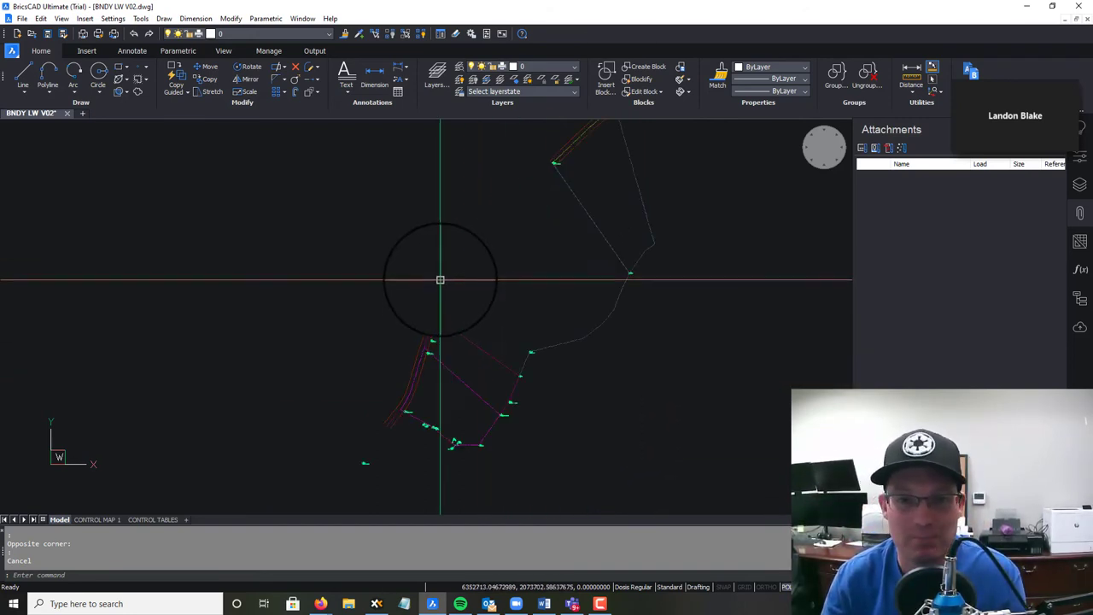
middle_drag(497, 263, 552, 291)
middle_drag(602, 330, 561, 298)
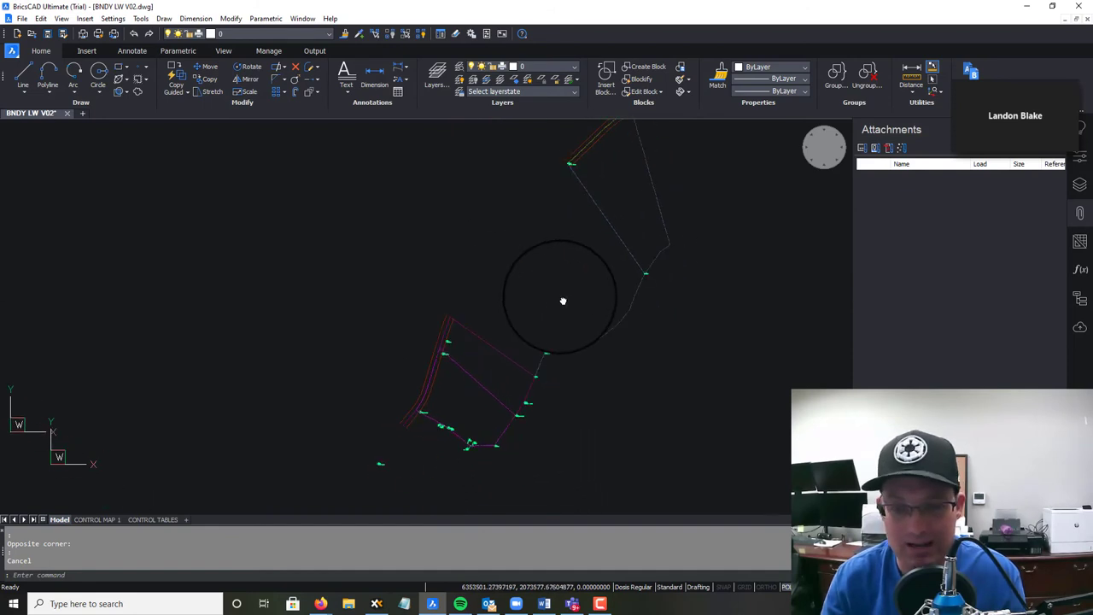
text(group)
key(Return)
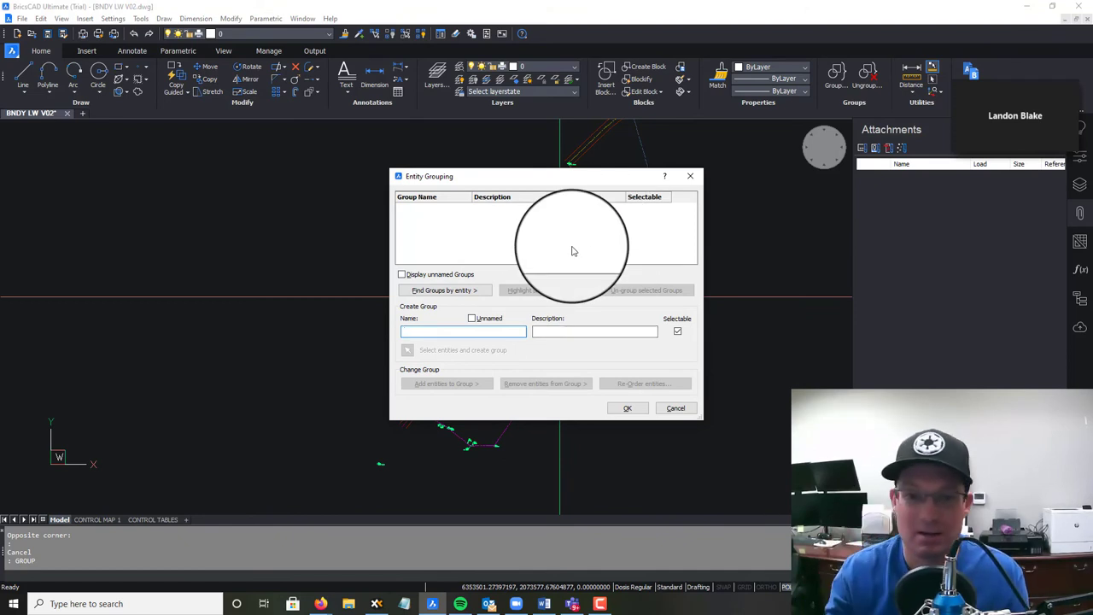
click(675, 407)
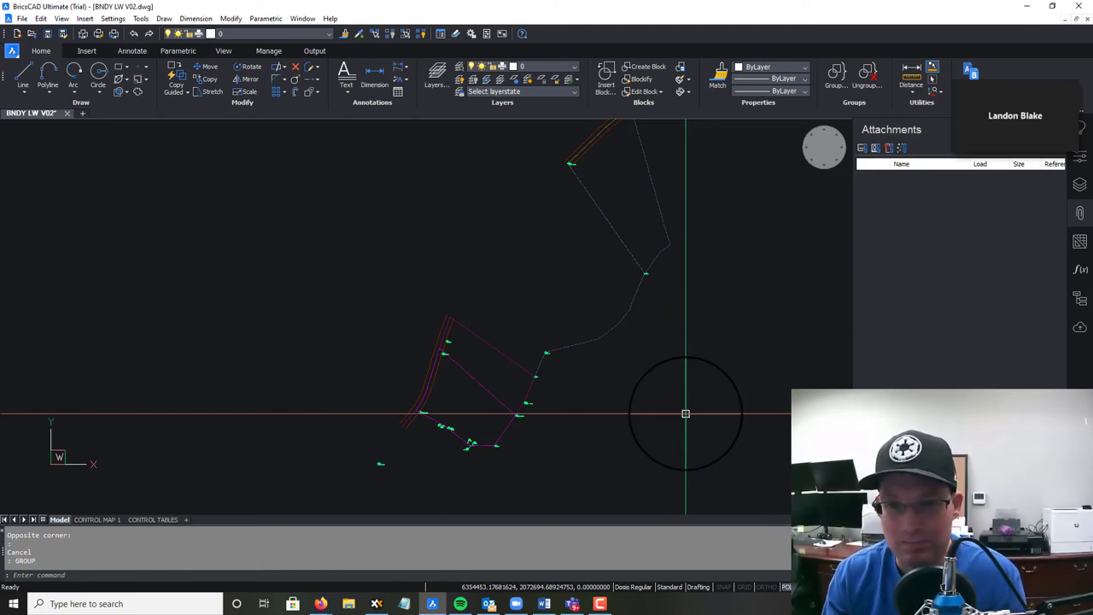
mouse_move(726, 234)
middle_down()
mouse_move(744, 268)
mouse_move(750, 260)
middle_up()
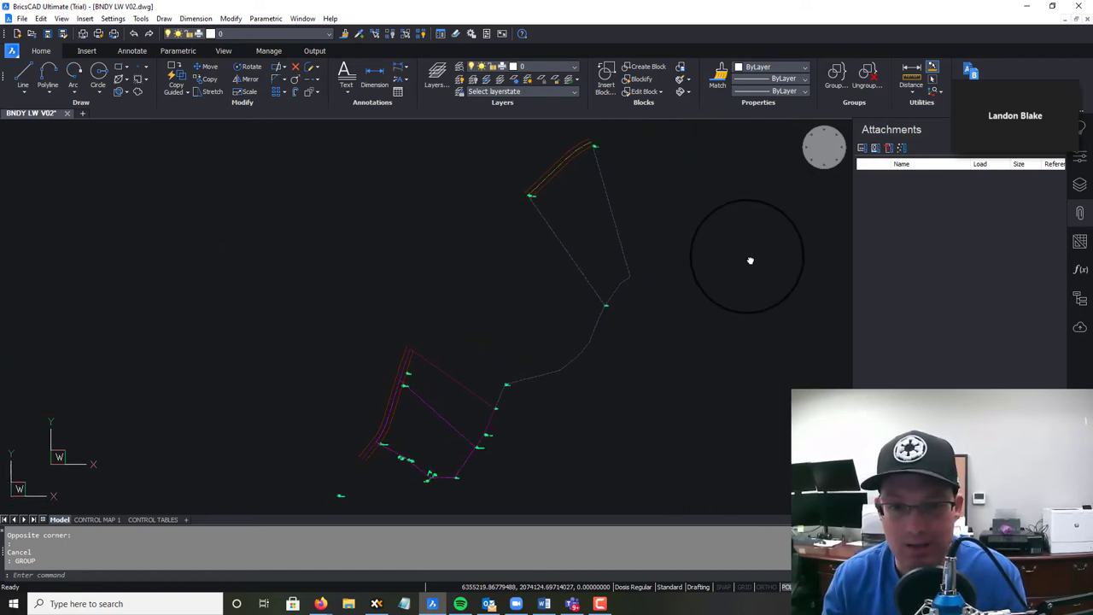
mouse_move(620, 396)
middle_down()
mouse_move(655, 390)
mouse_move(644, 390)
middle_up()
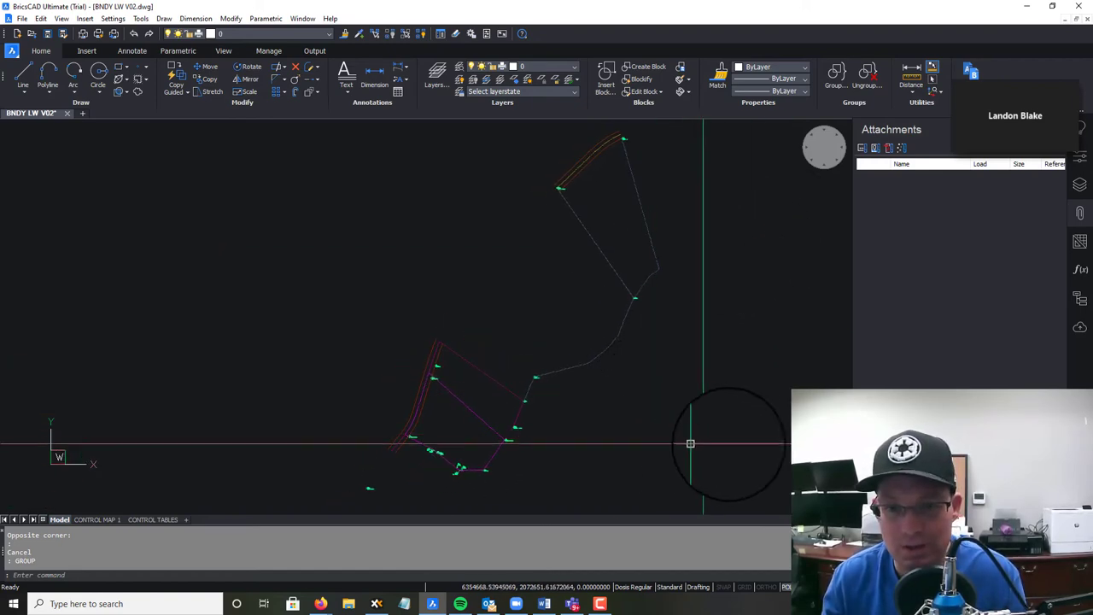